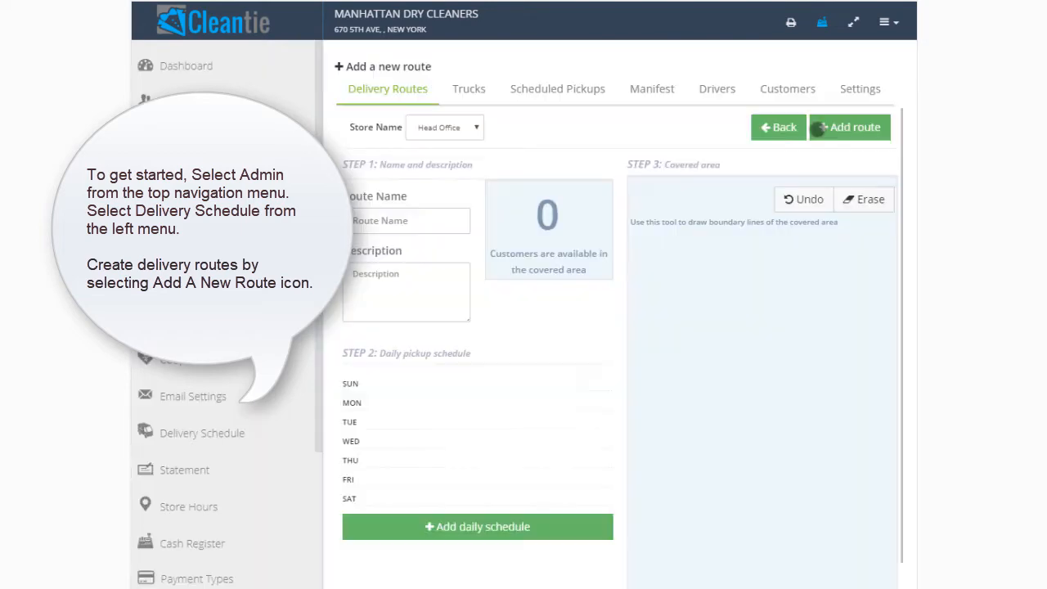
- Name the new delivery route "New Rochelle" and enter "New Rochelle Delivery" as its description
click(417, 219)
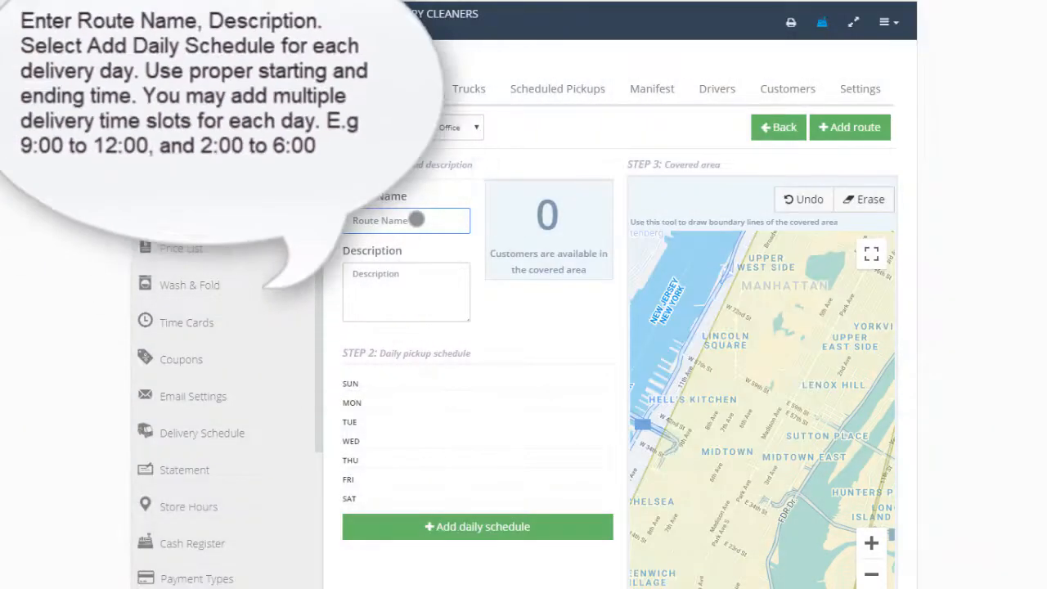
text(New Rochelle)
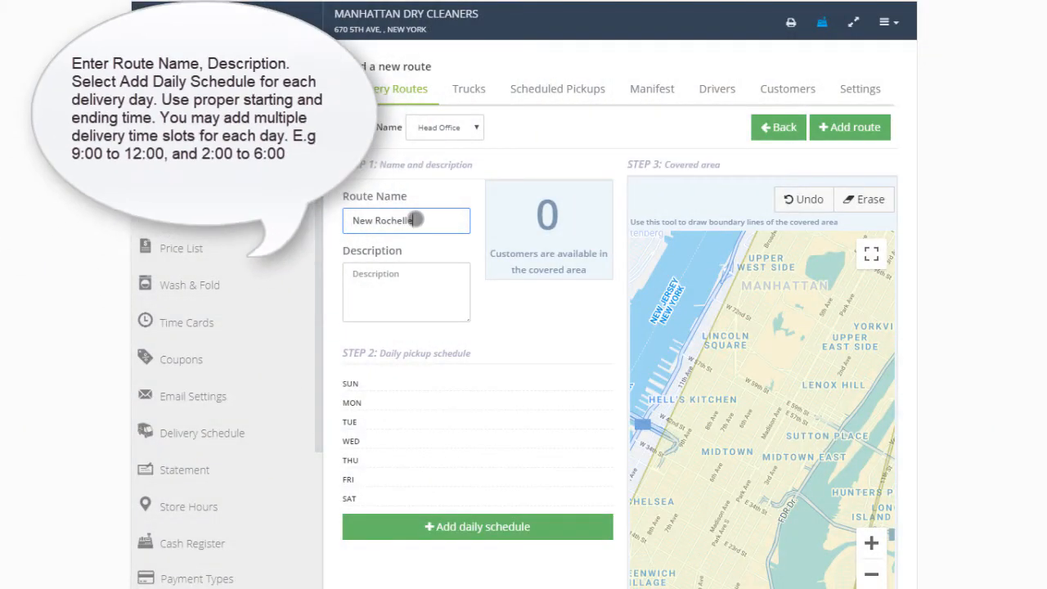
click(414, 277)
text(New Rochelle Delivery)
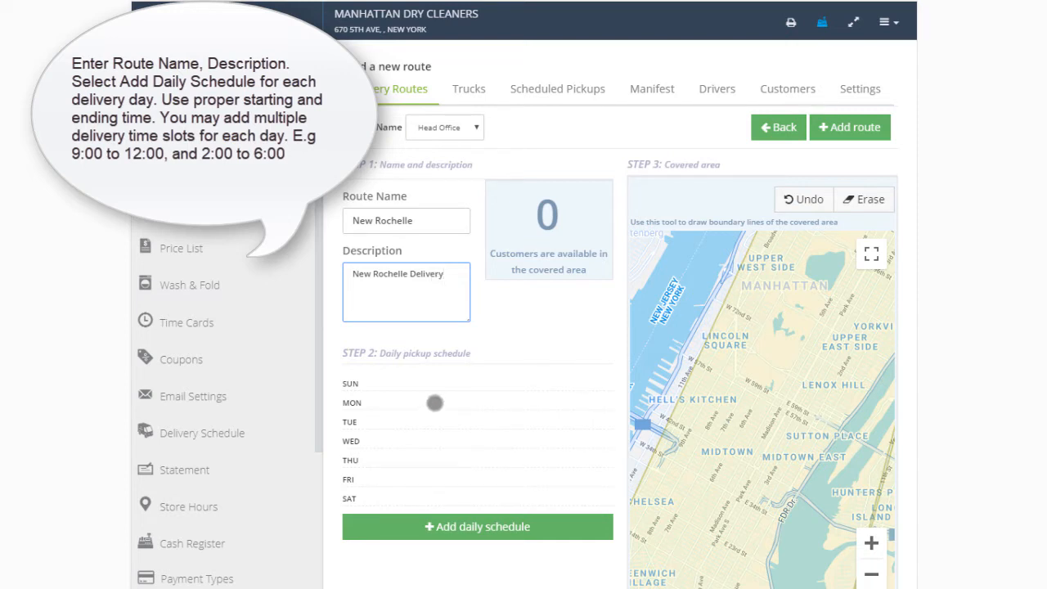
- Add a Tuesday daily pickup schedule to the route, running from 8:00 to 20:00
click(473, 527)
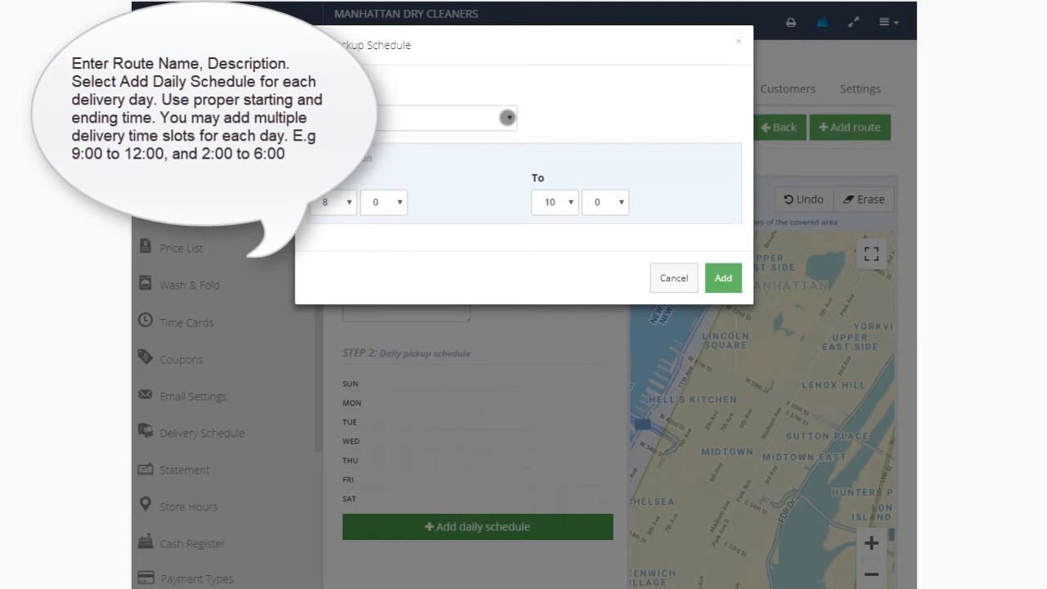
click(508, 117)
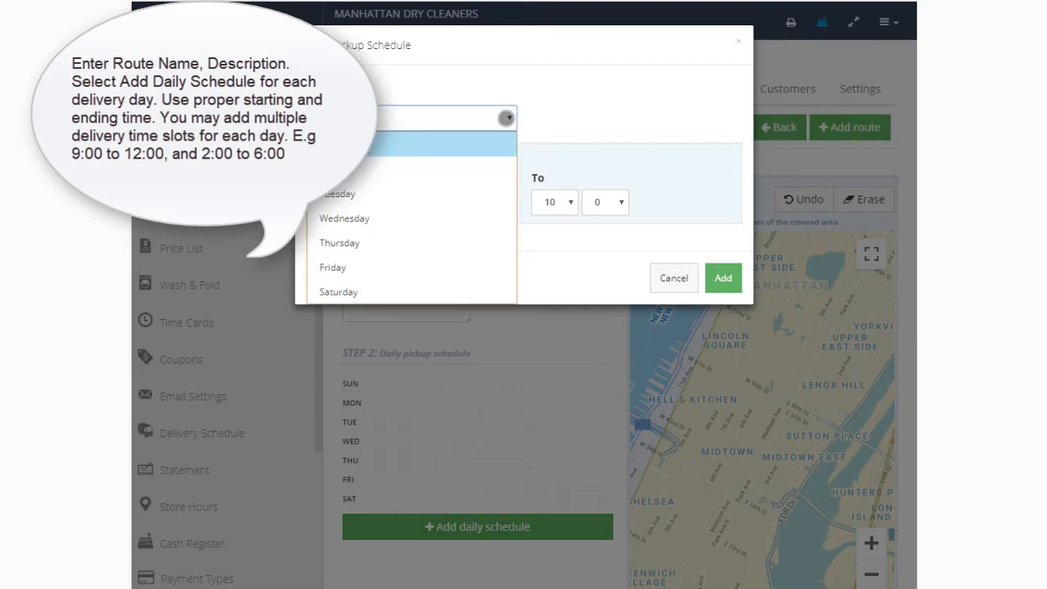
click(387, 200)
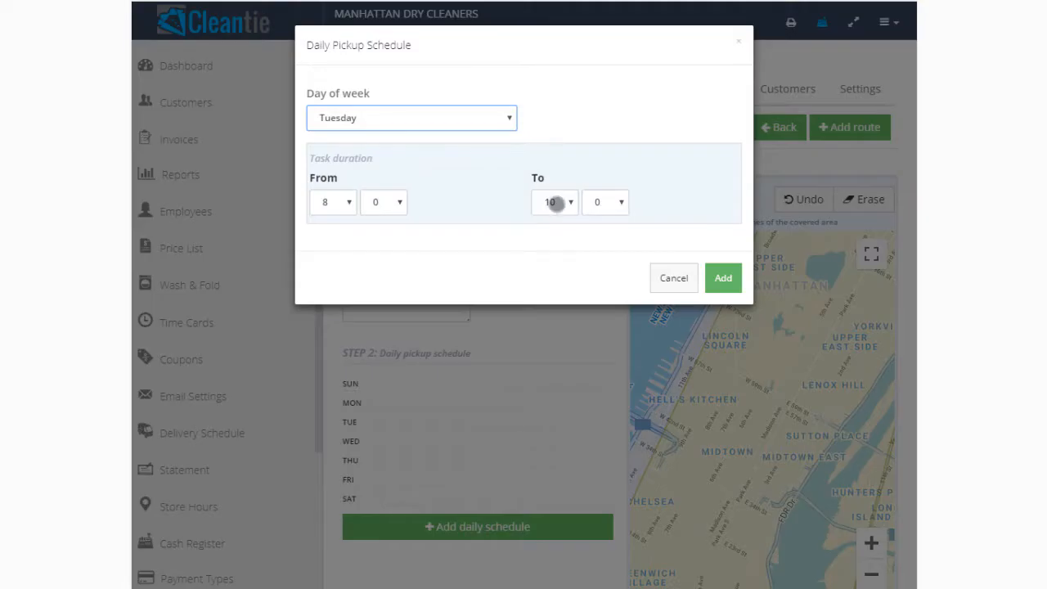
click(556, 203)
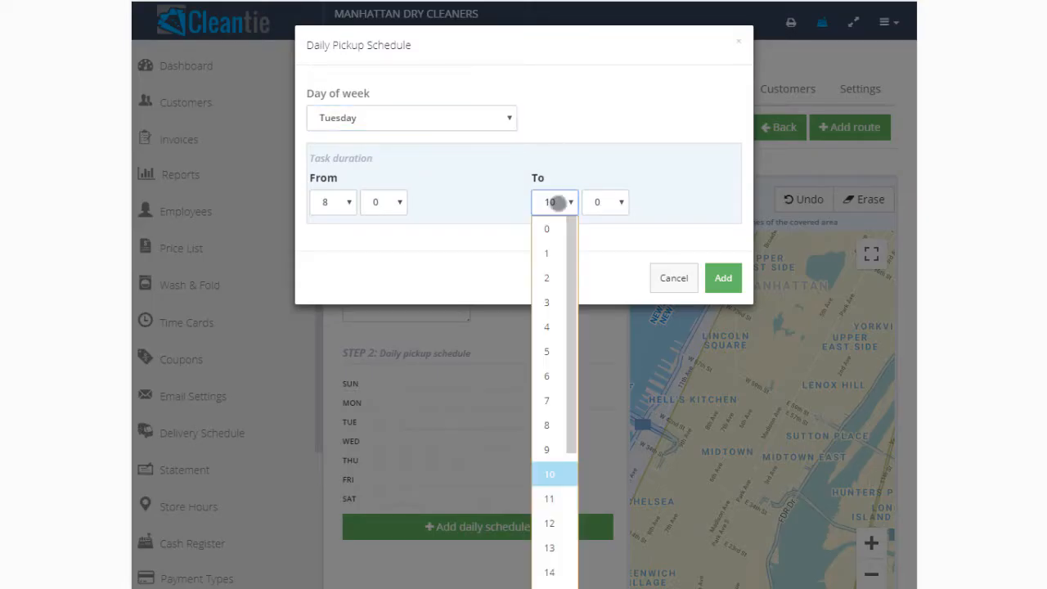
scroll(562, 490, down, 3)
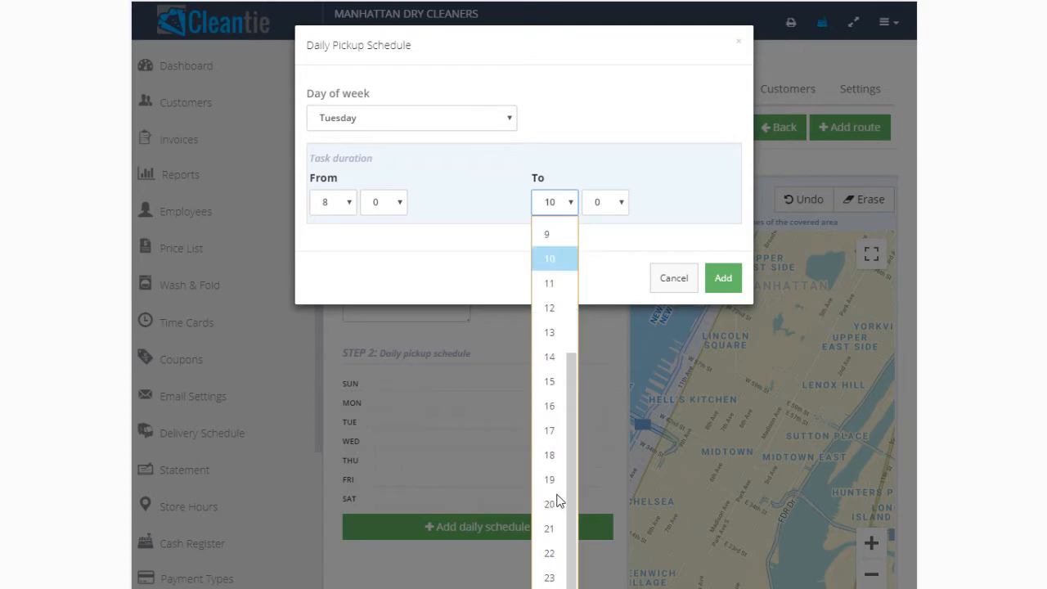
click(556, 505)
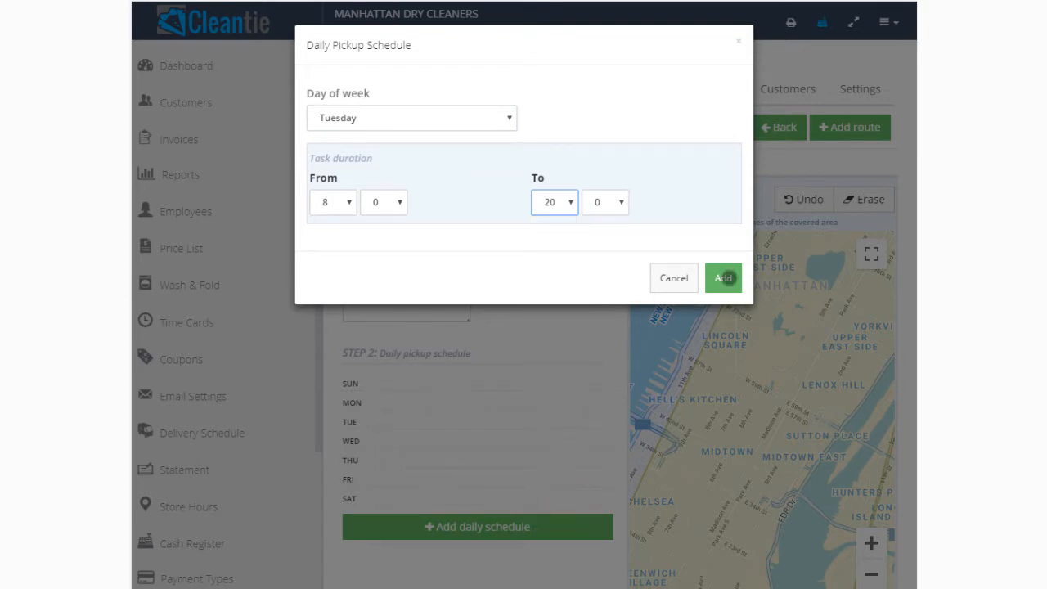
click(724, 277)
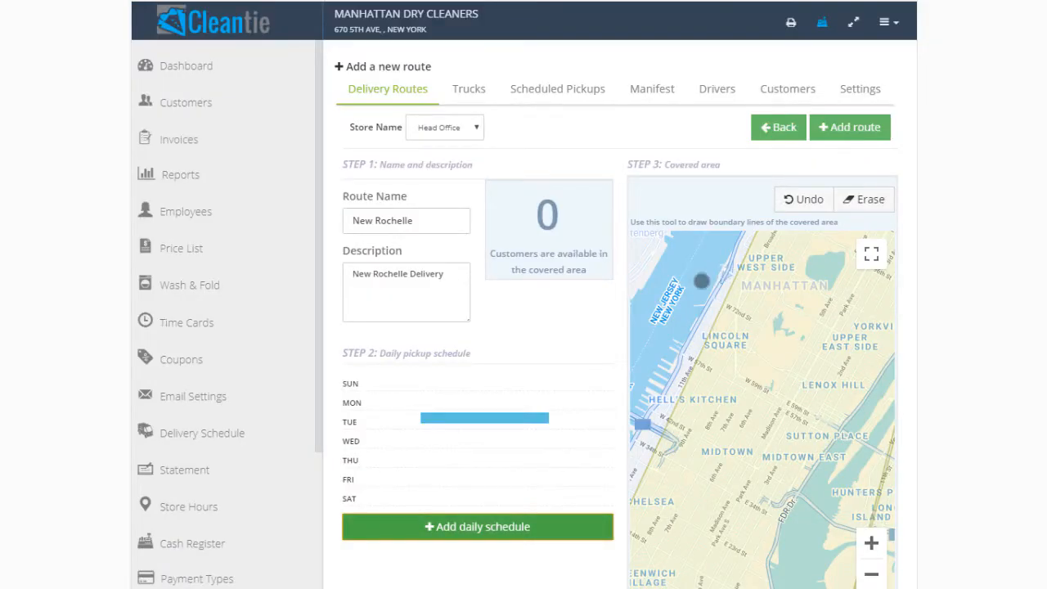
- Add a Thursday daily pickup schedule to the route, running from 8:00 to 20:00
click(482, 526)
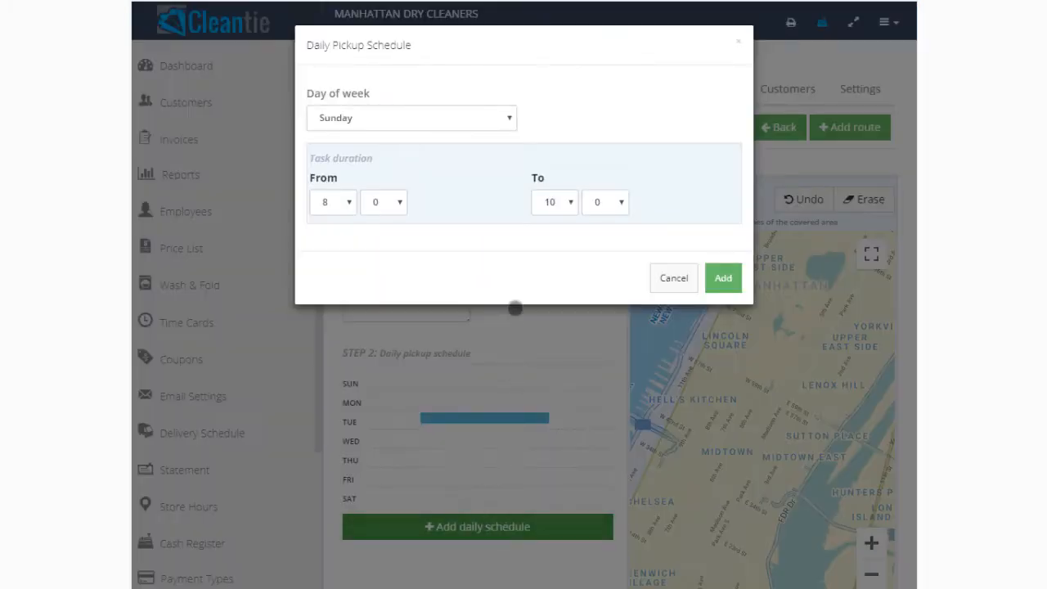
click(508, 119)
click(416, 244)
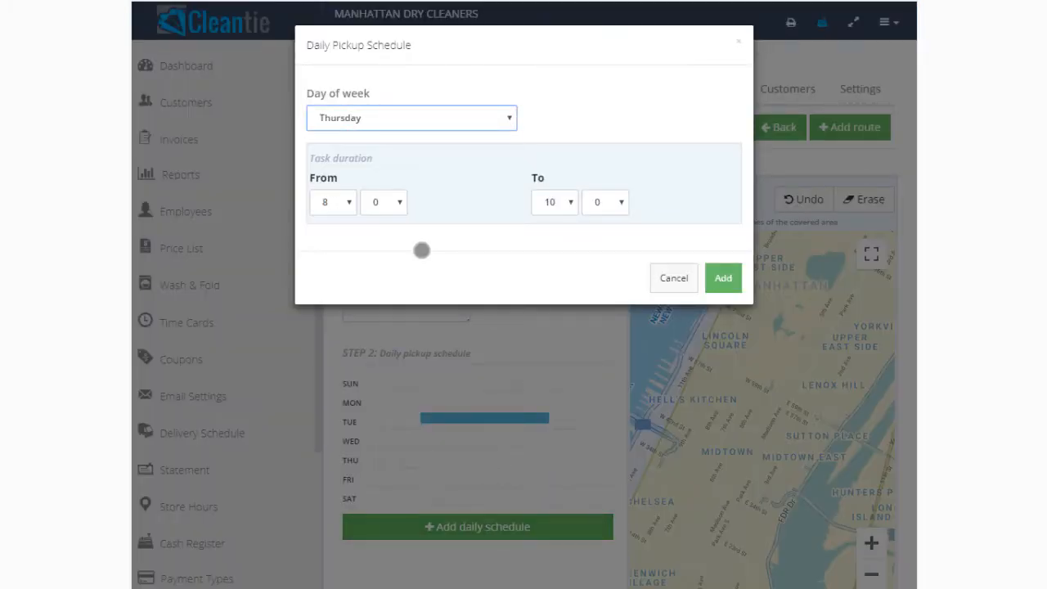
click(572, 203)
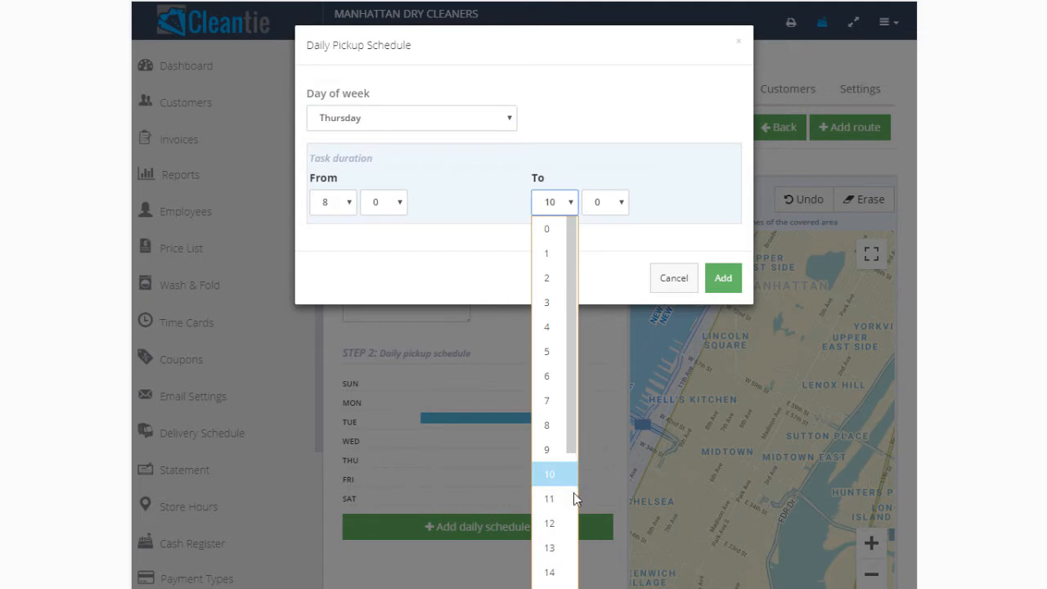
scroll(575, 492, down, 3)
click(552, 505)
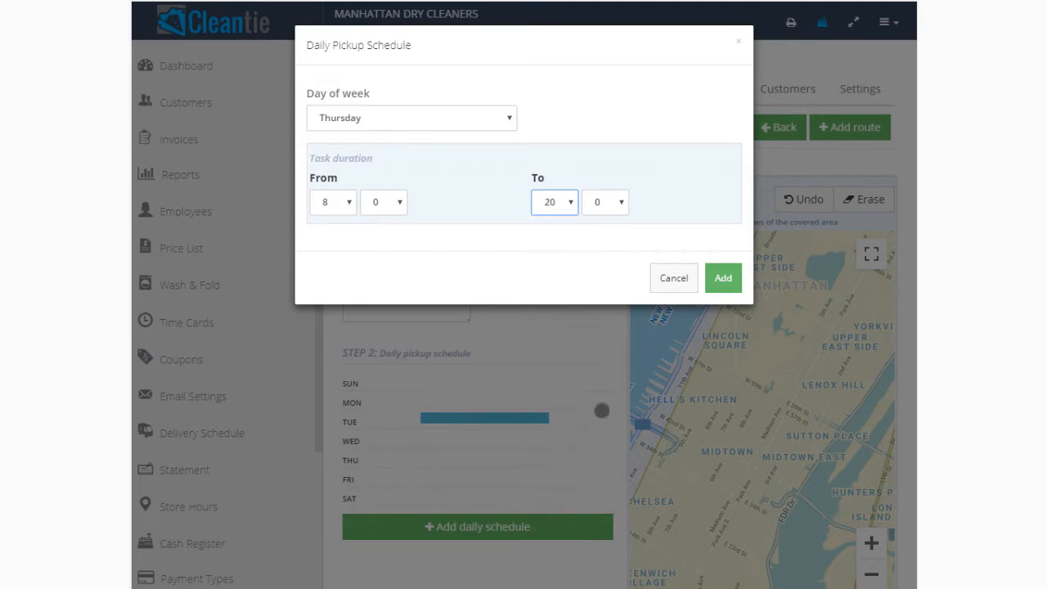
click(734, 282)
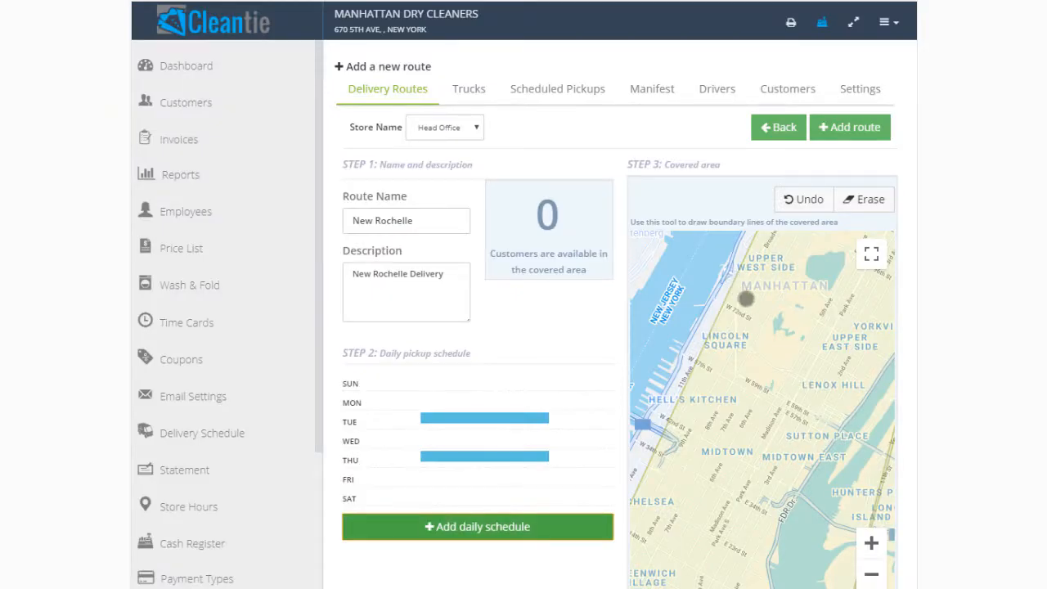
- Draw a four-sided covered area around Yonkers, Mt Vernon and New Rochelle, bordering the existing Bronx zone on the map
scroll(787, 316, down, 2)
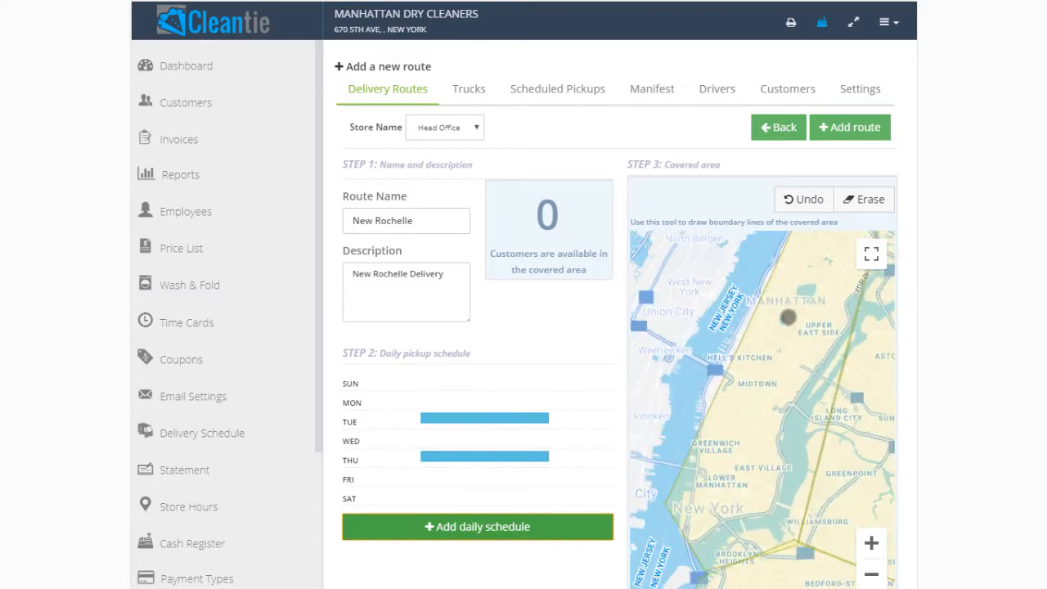
drag(791, 317, 695, 437)
drag(771, 342, 682, 427)
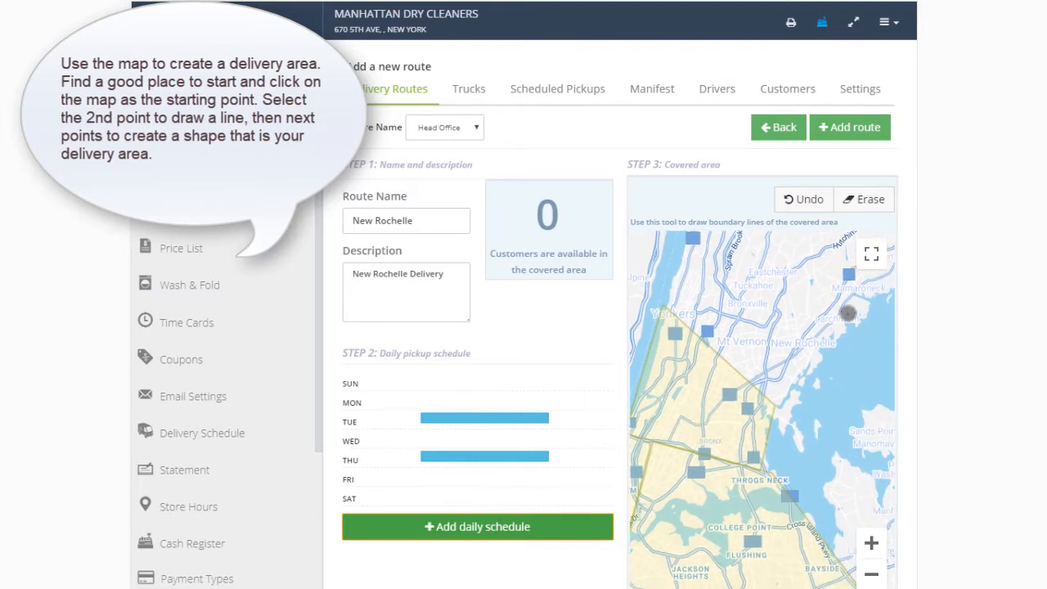
drag(785, 298, 786, 347)
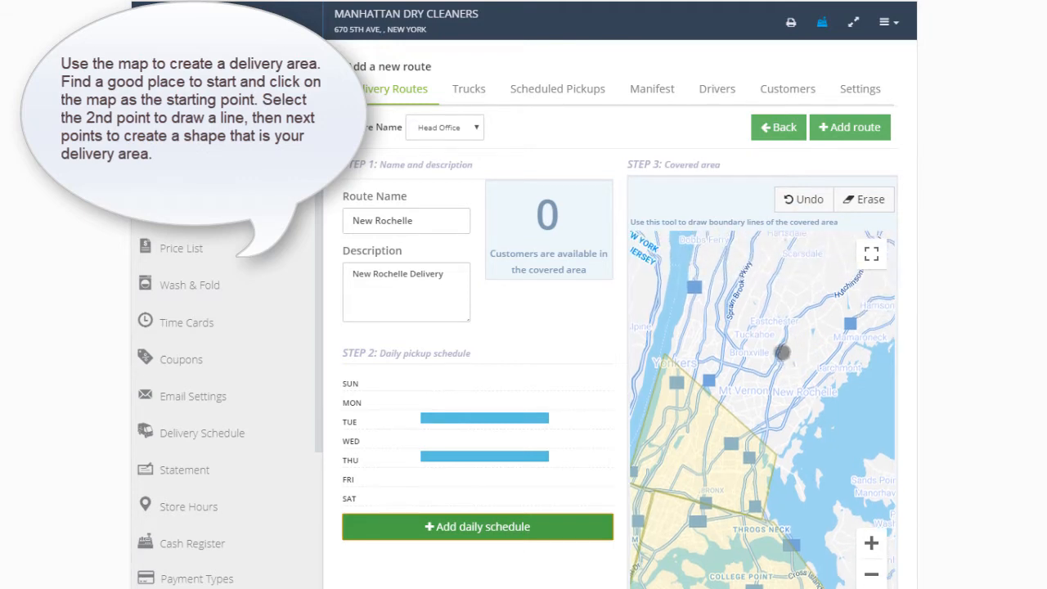
click(693, 286)
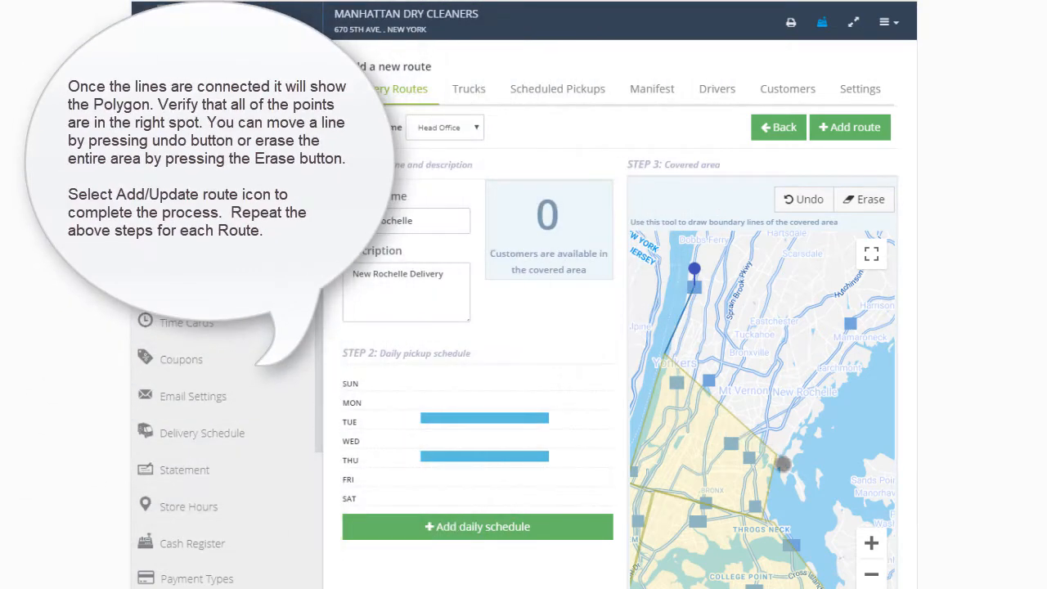
click(791, 466)
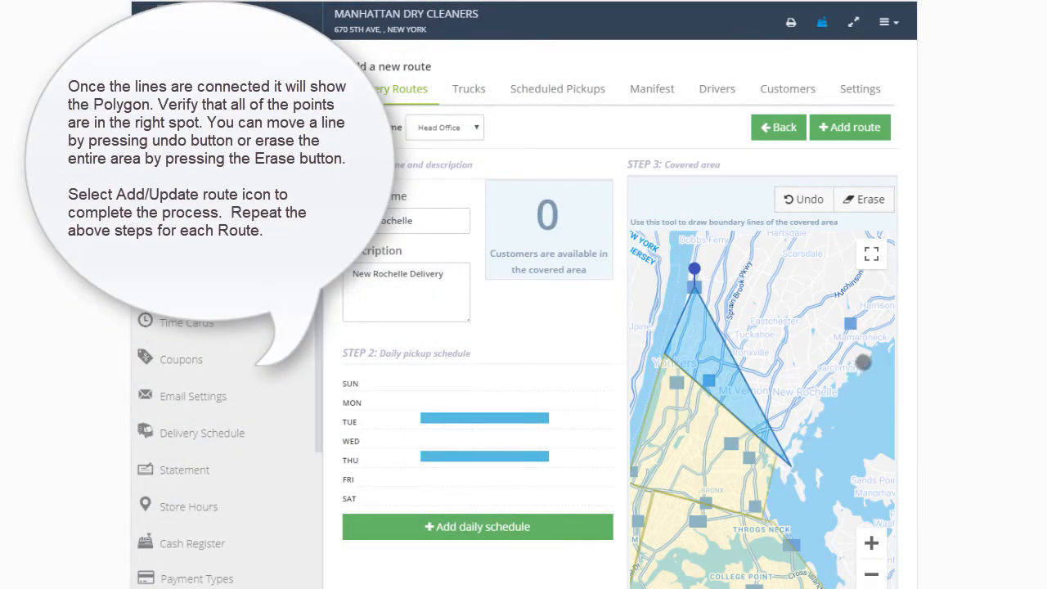
click(864, 360)
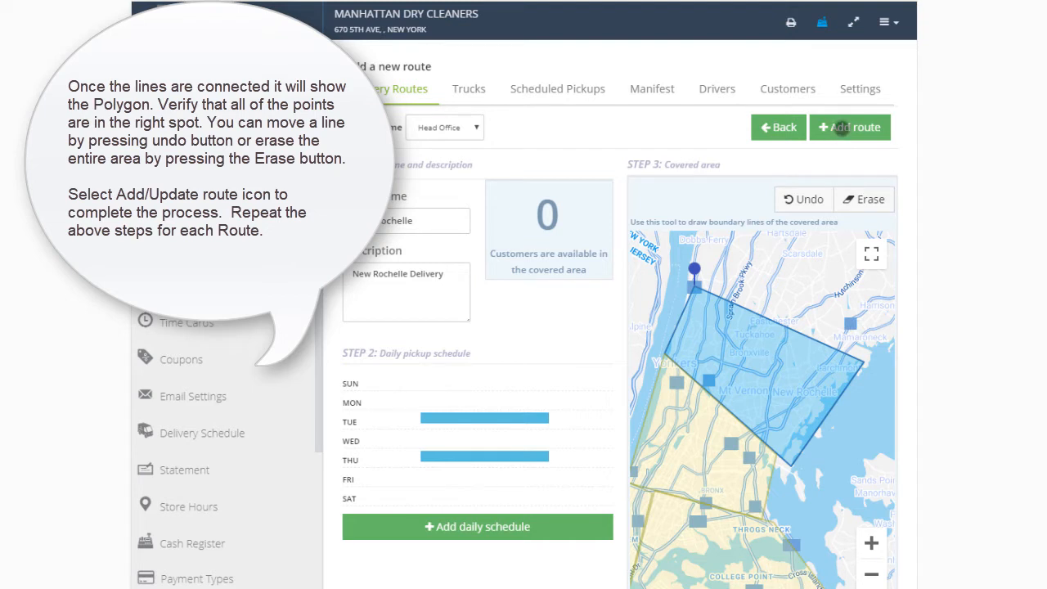
- Save the New Rochelle route with its schedule and covered area
click(841, 128)
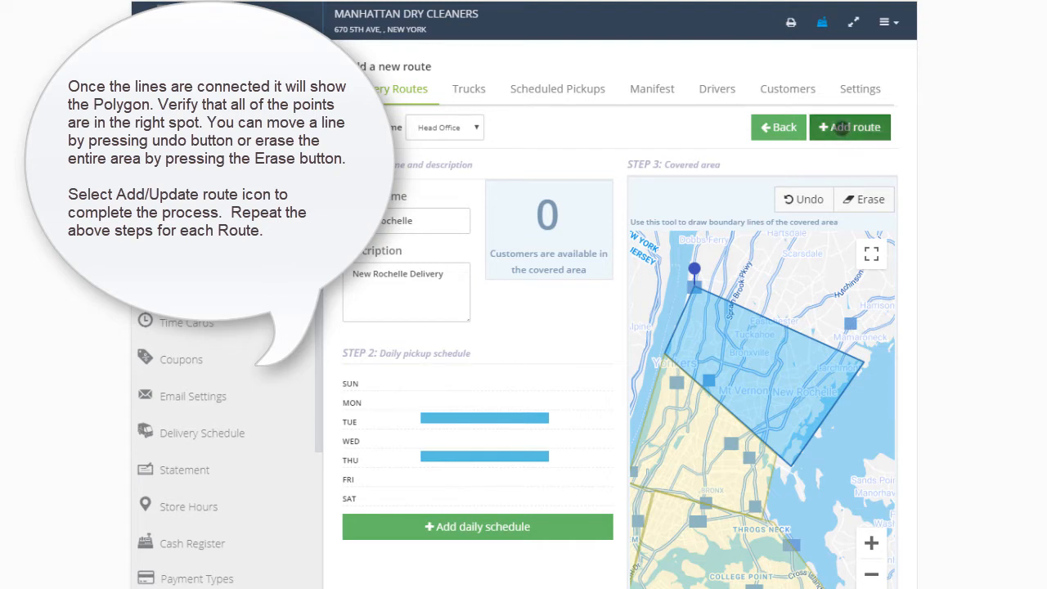
right_click(841, 127)
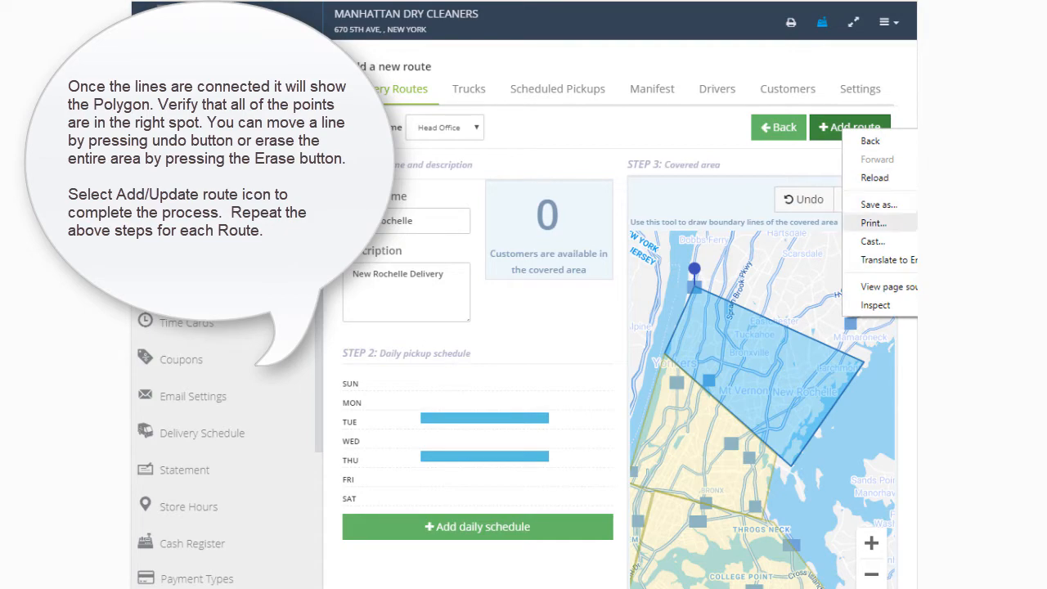
click(835, 127)
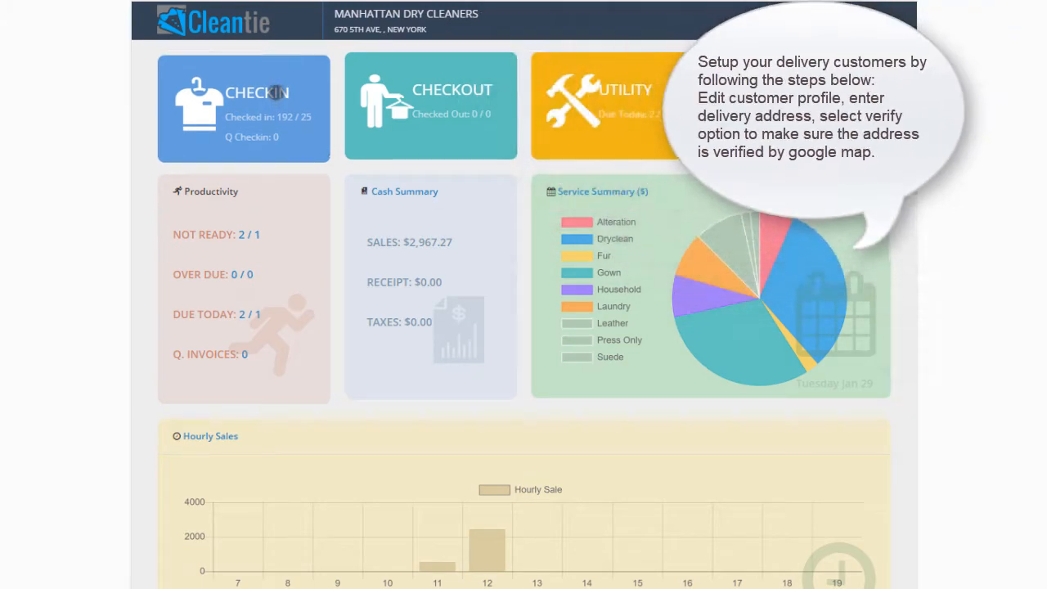
- Open the profile of the ninth customer in the customer search list for editing
click(278, 93)
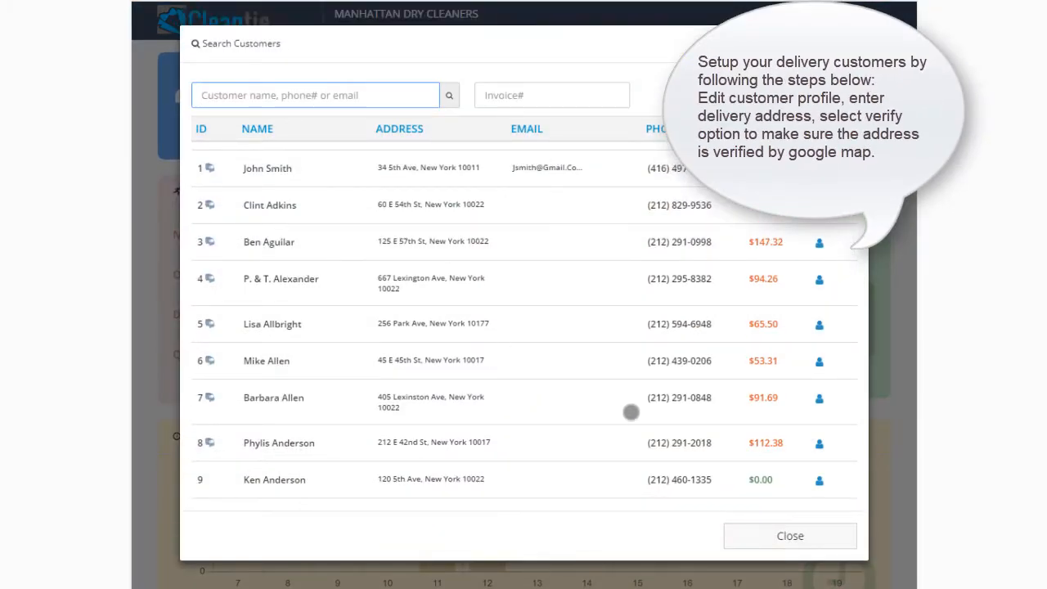
scroll(631, 414, down, 1)
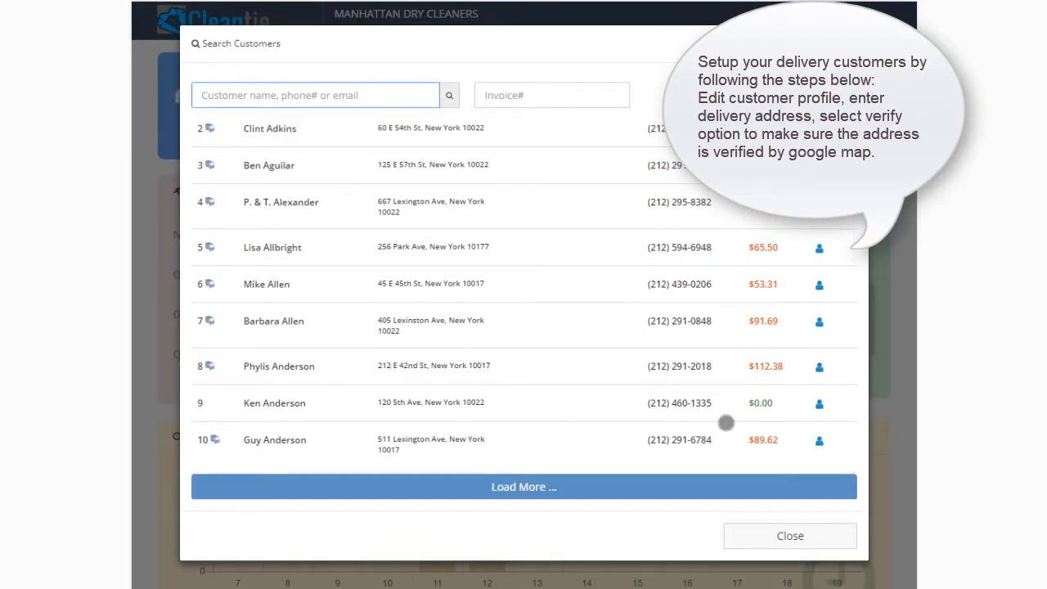
click(818, 403)
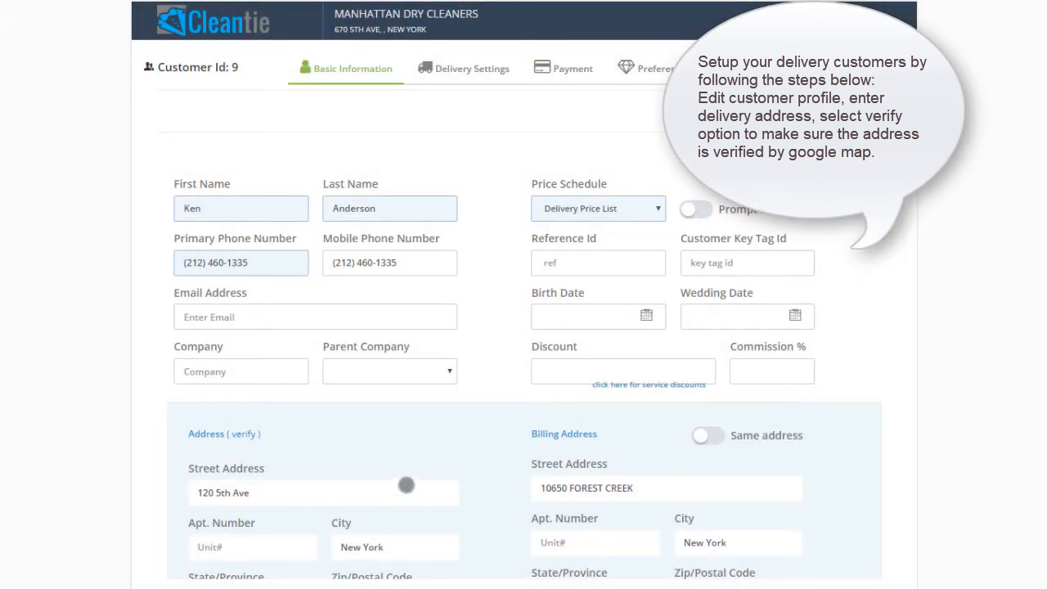
- Verify the customer's delivery address and accept the matching address that is suggested
scroll(406, 489, down, 1)
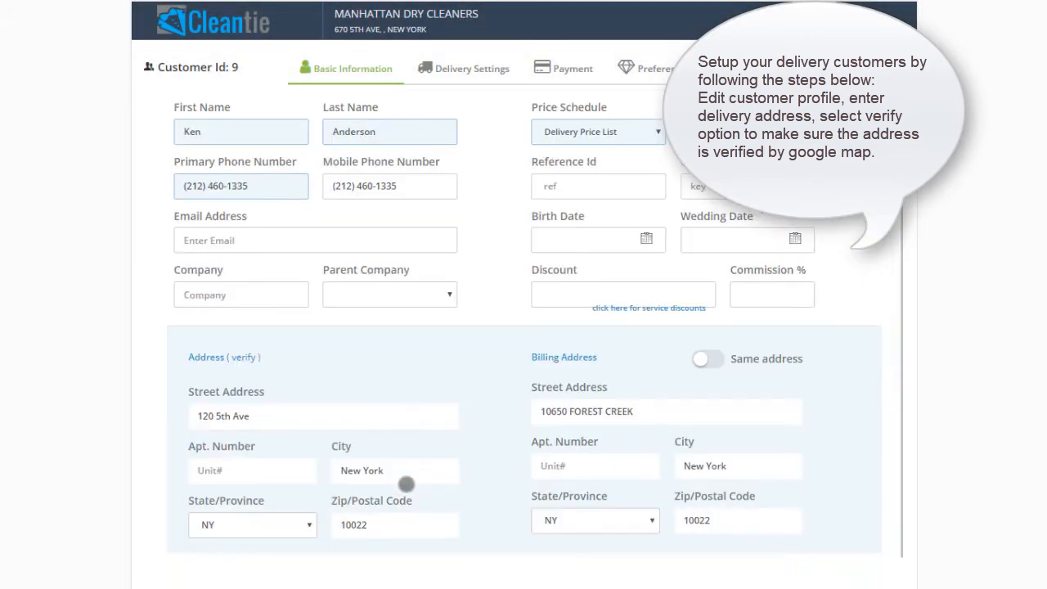
click(244, 357)
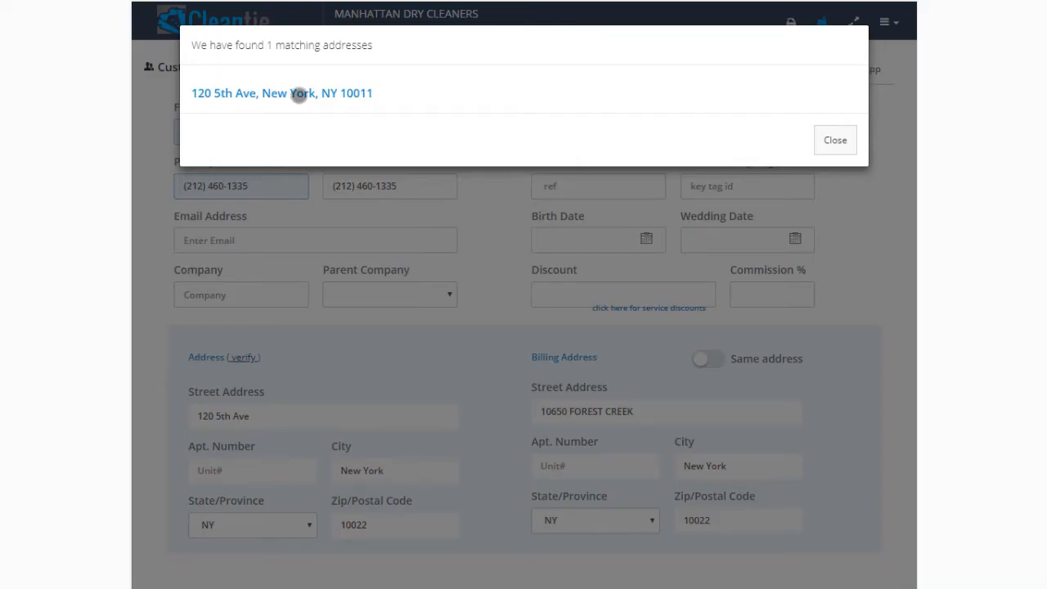
click(299, 93)
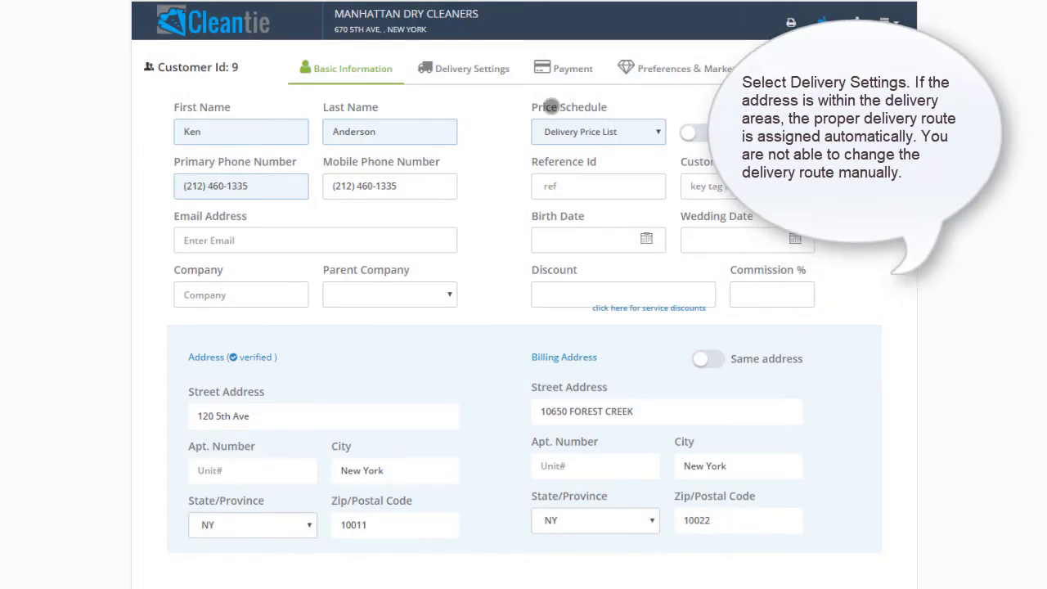
- Enable delivery in the customer's delivery settings and set the pickup type to Regular Pickup
click(482, 69)
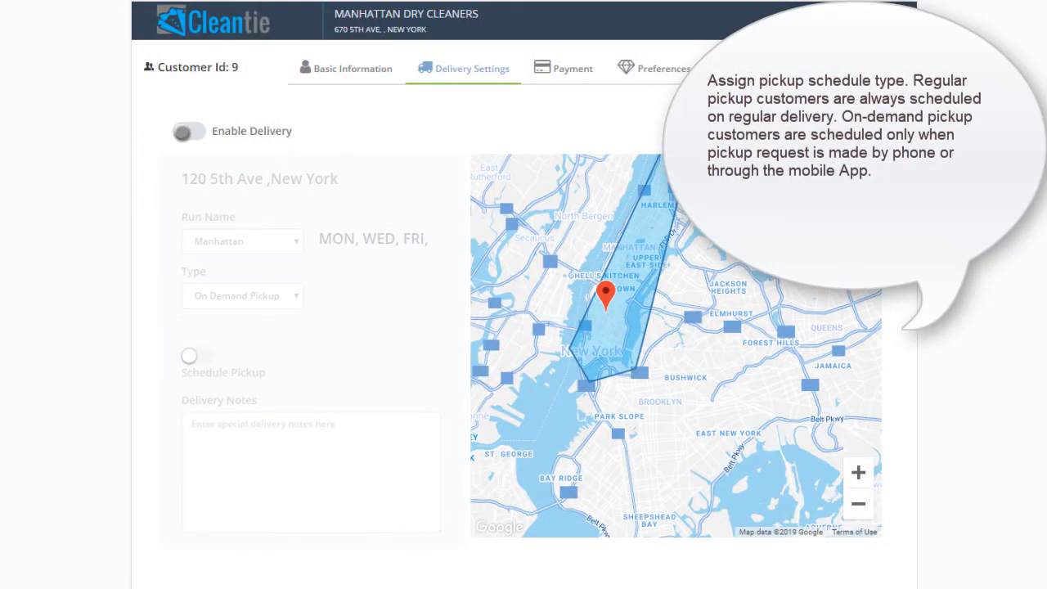
click(182, 132)
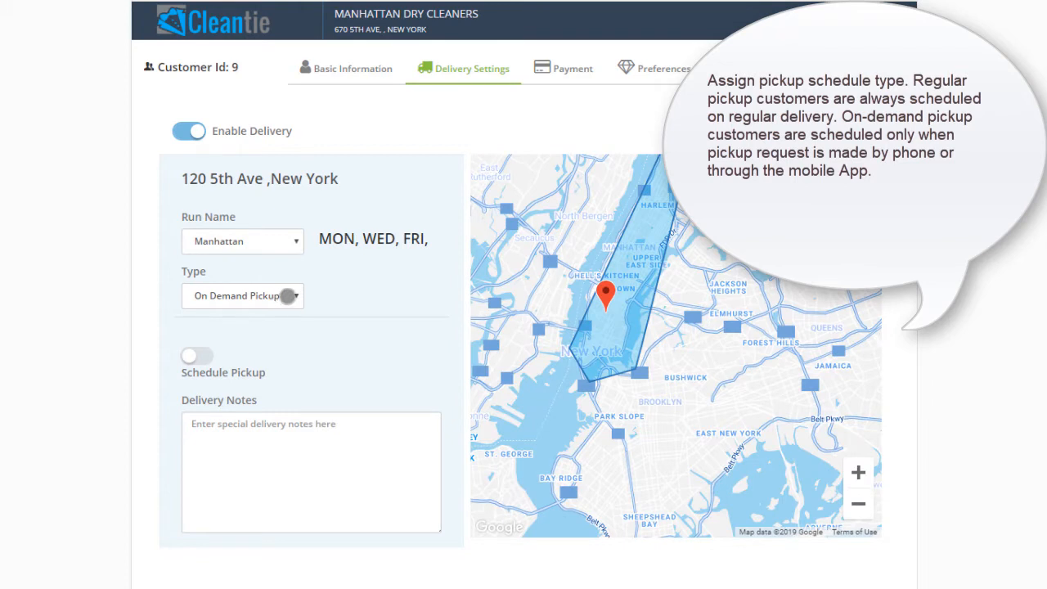
click(289, 295)
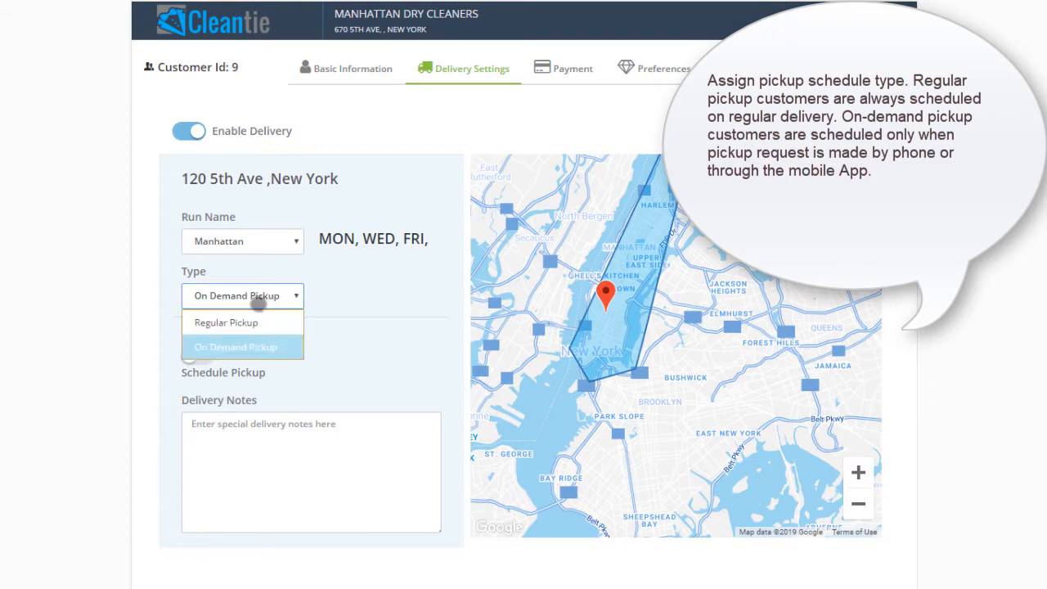
click(244, 323)
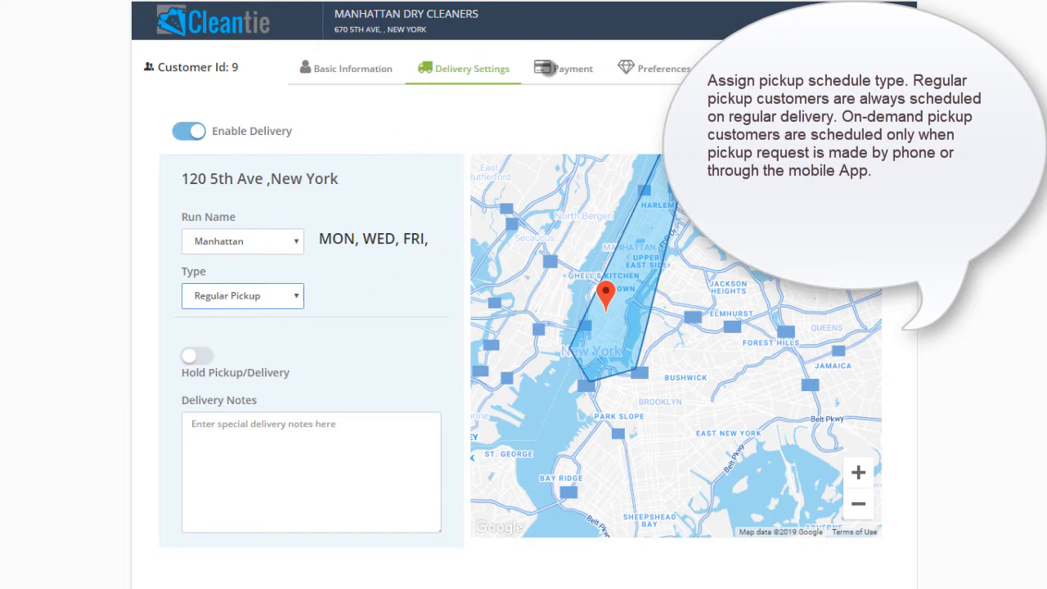
- Choose the default payment method in the customer's payment settings
click(545, 68)
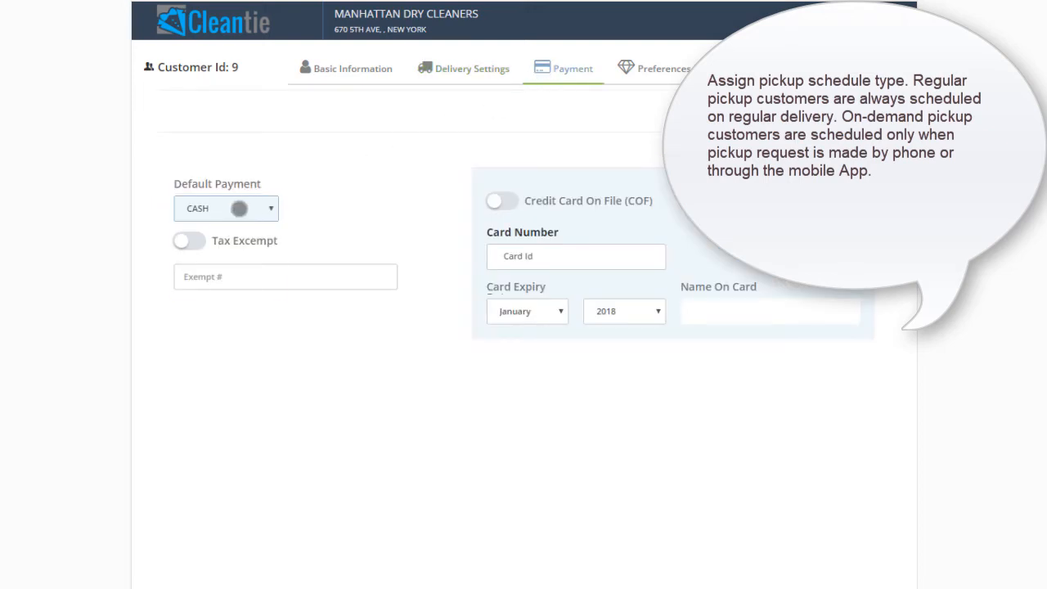
click(239, 209)
click(222, 288)
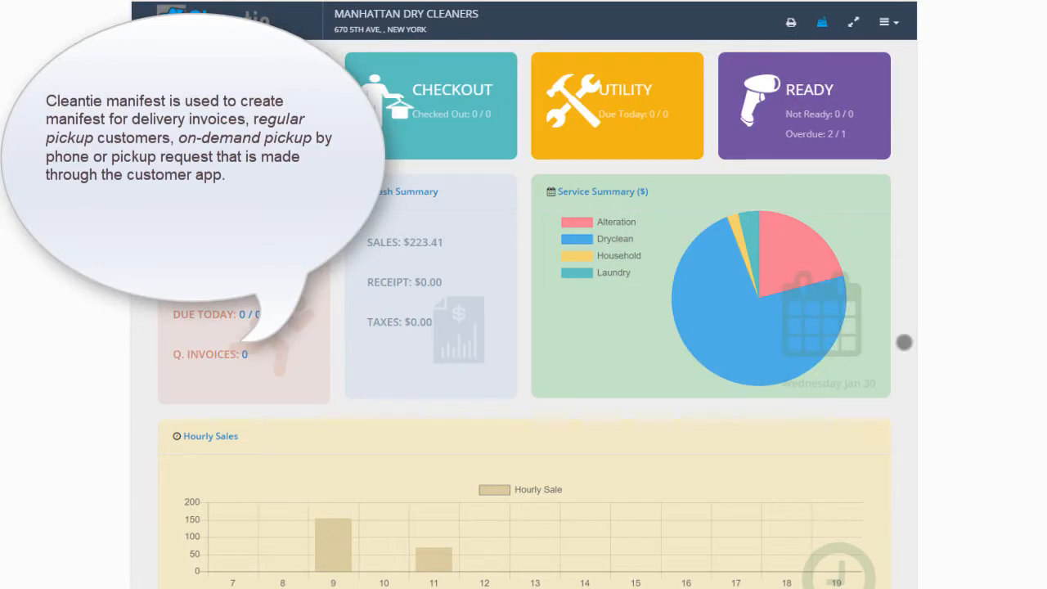
- Go to the manifests in the admin area's delivery schedule and start a new manifest for the Manhattan route
click(886, 22)
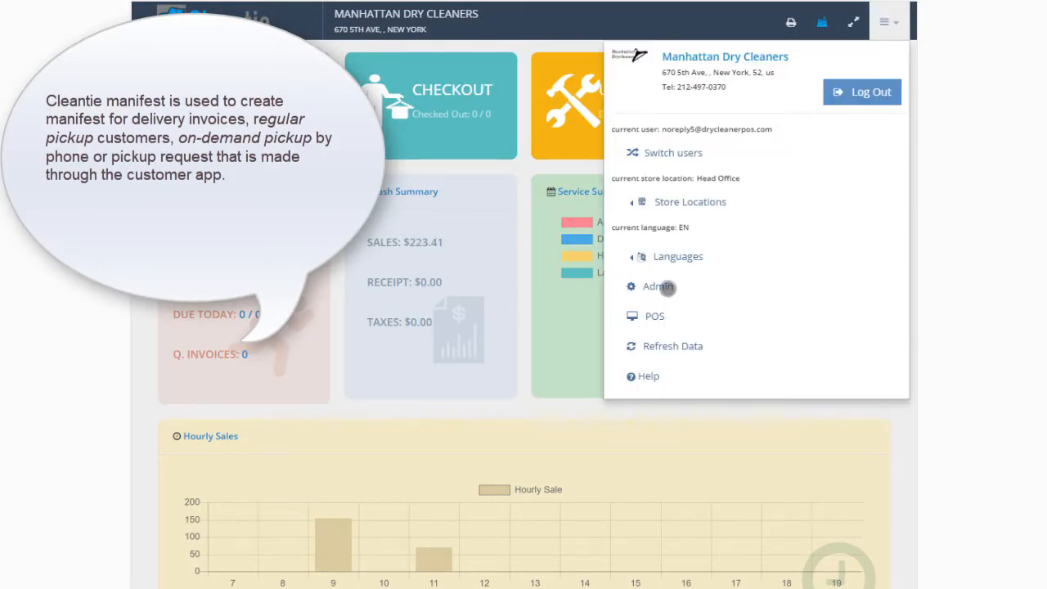
click(659, 287)
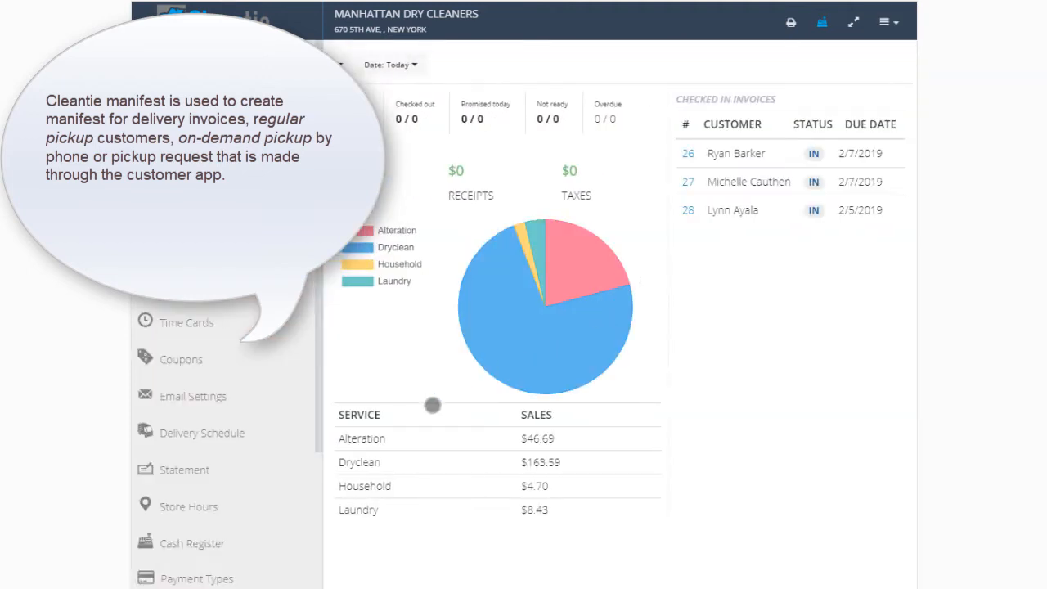
click(207, 434)
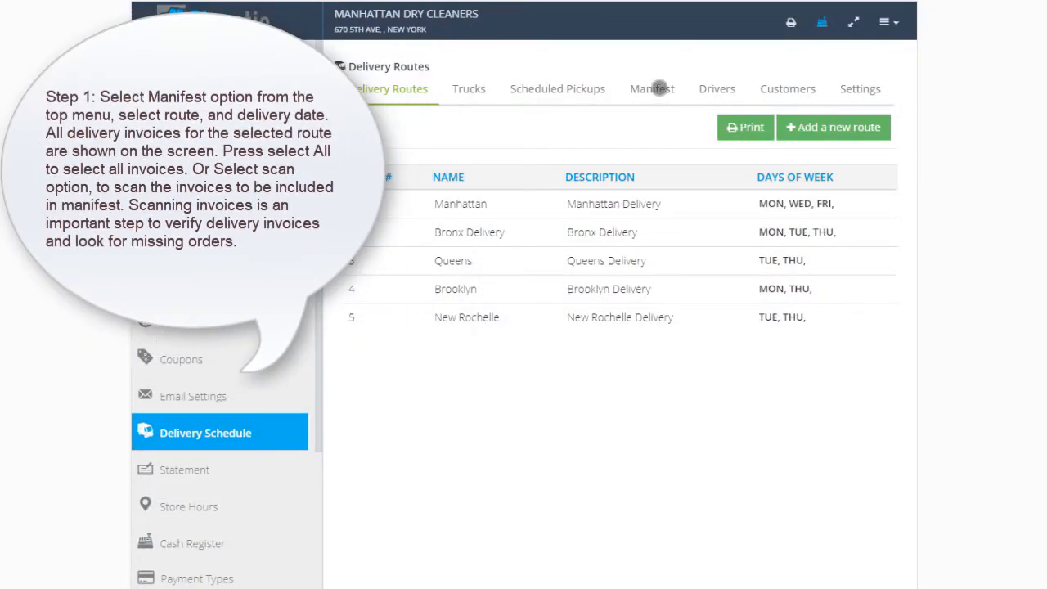
click(659, 88)
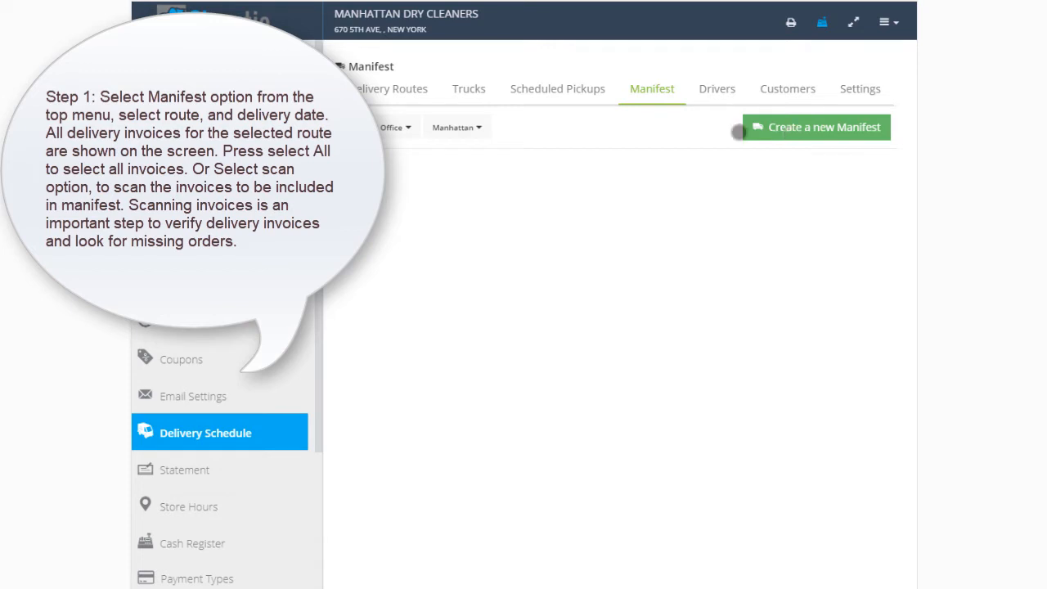
click(478, 126)
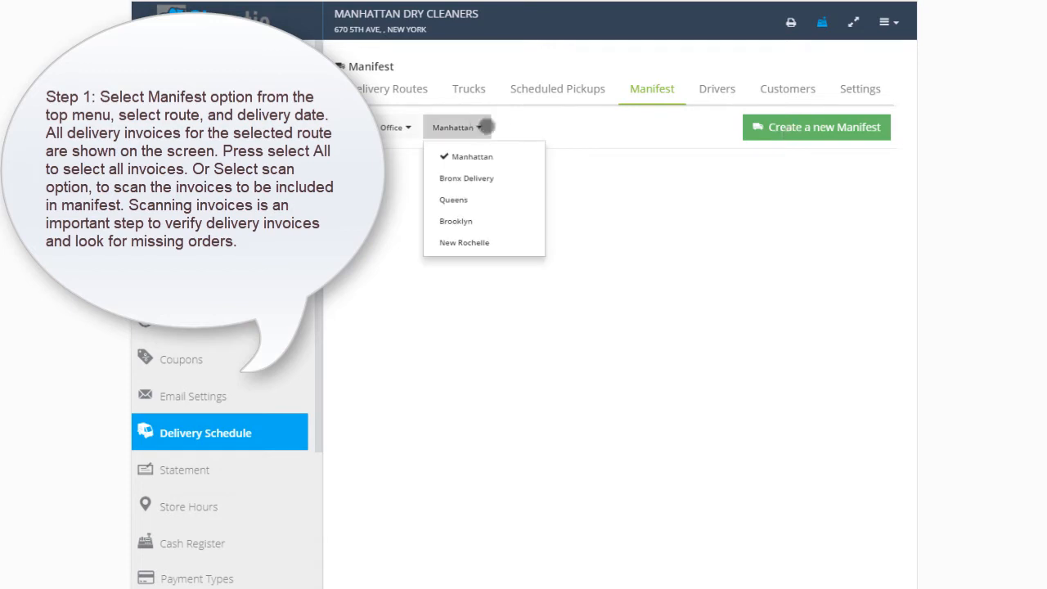
click(791, 127)
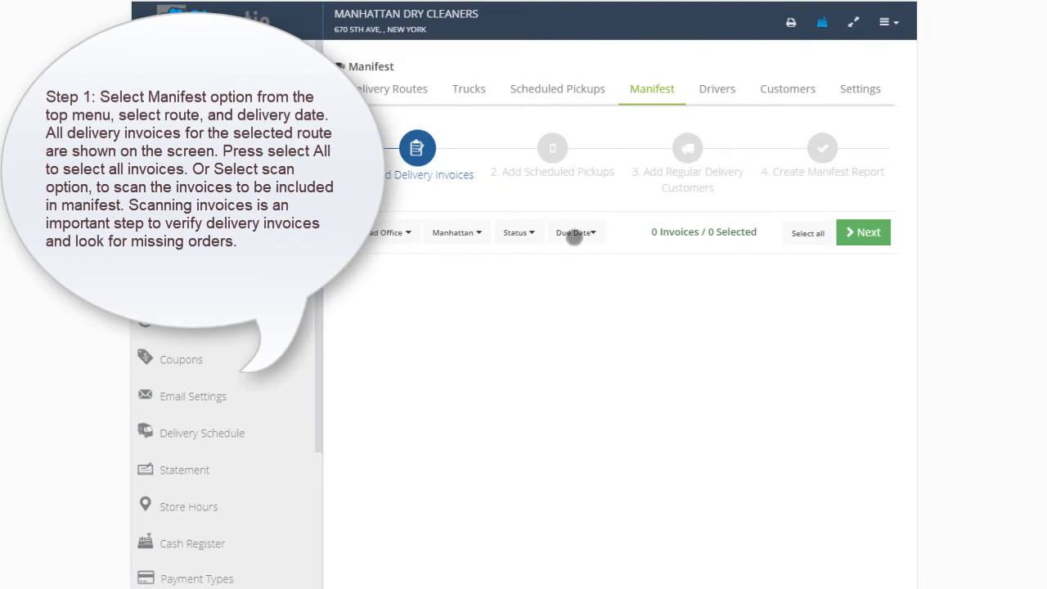
- Set the manifest's due date to Wednesday Feb 06, 2019 08:00 AM and add all listed delivery invoices
click(578, 233)
click(613, 304)
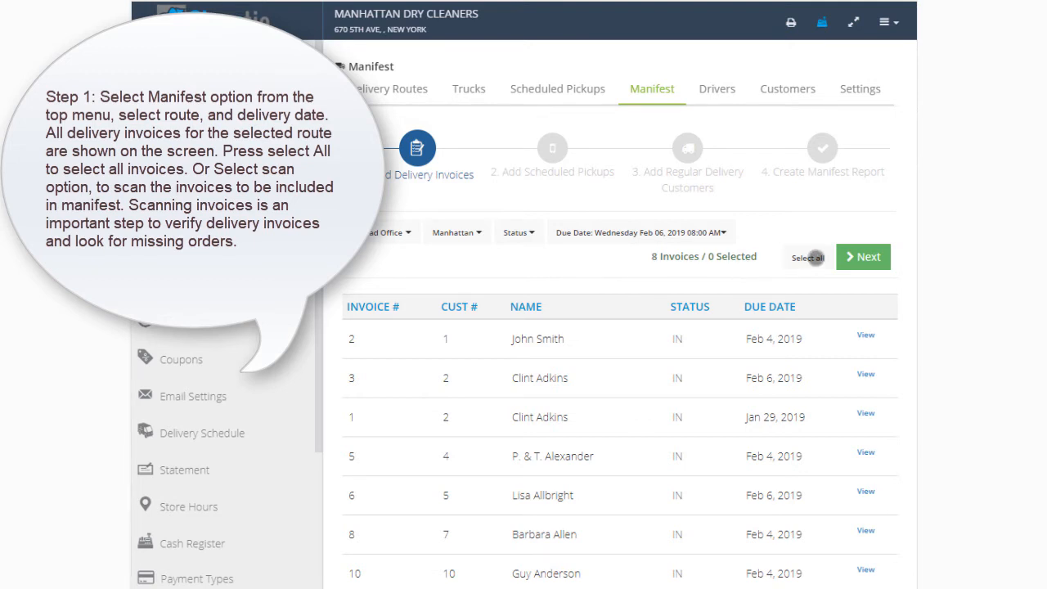
click(815, 257)
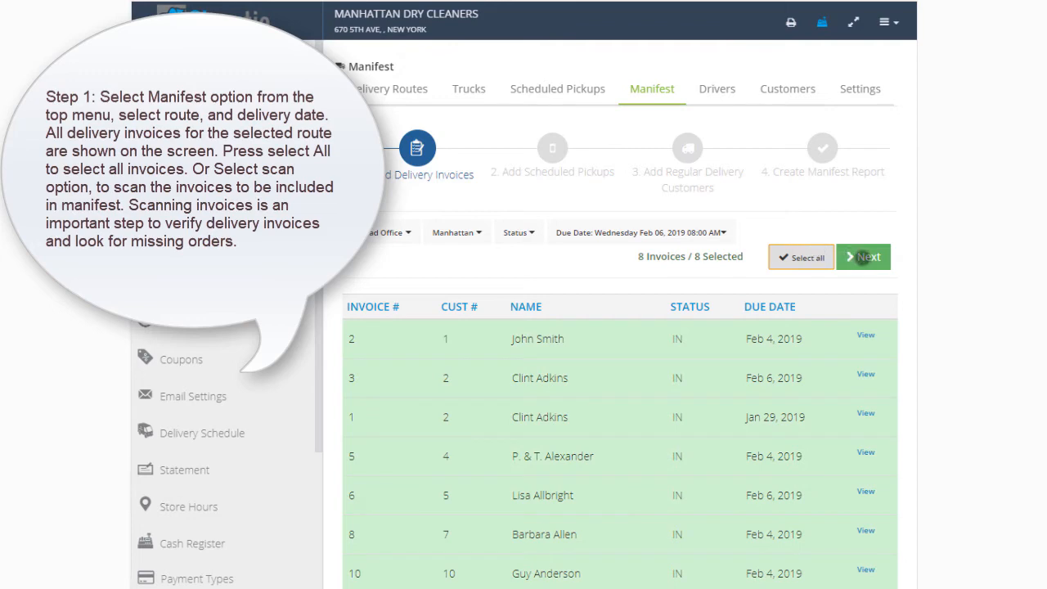
click(863, 258)
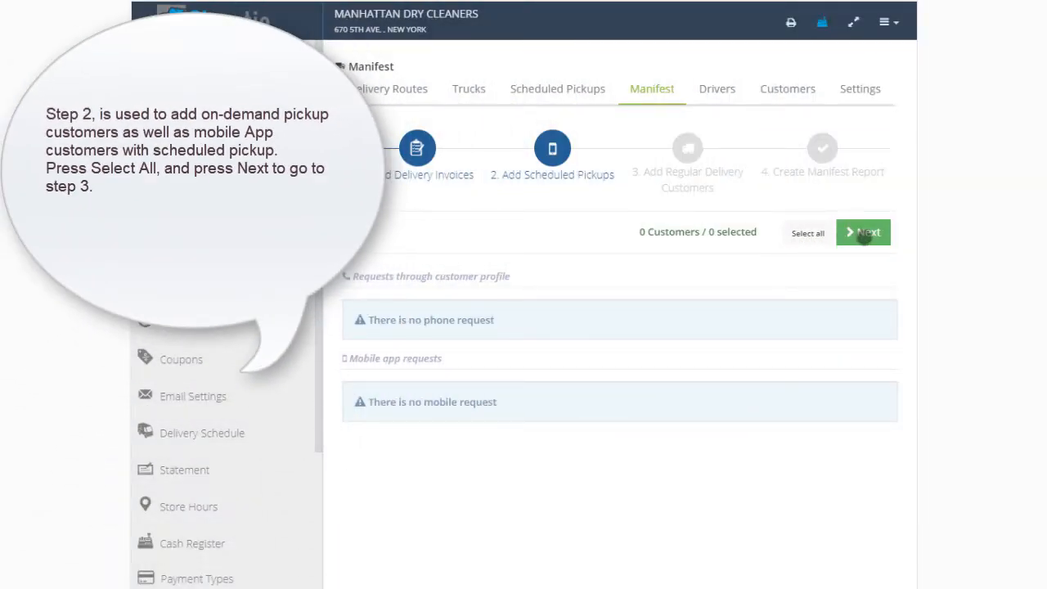
- Continue past the scheduled pickups without adding any and include all regular delivery customers in the manifest
click(865, 234)
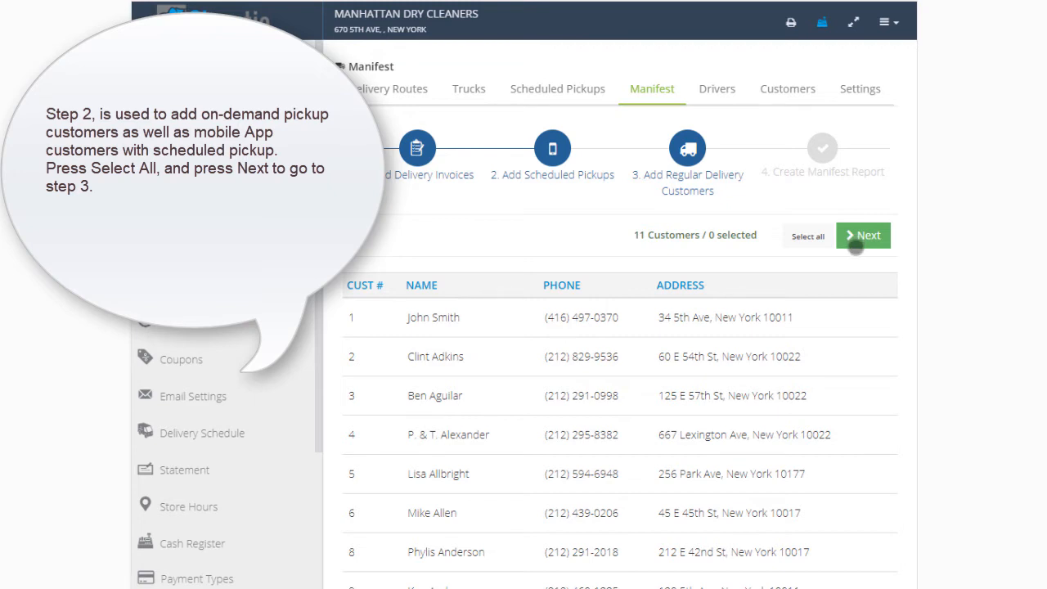
scroll(770, 360, down, 2)
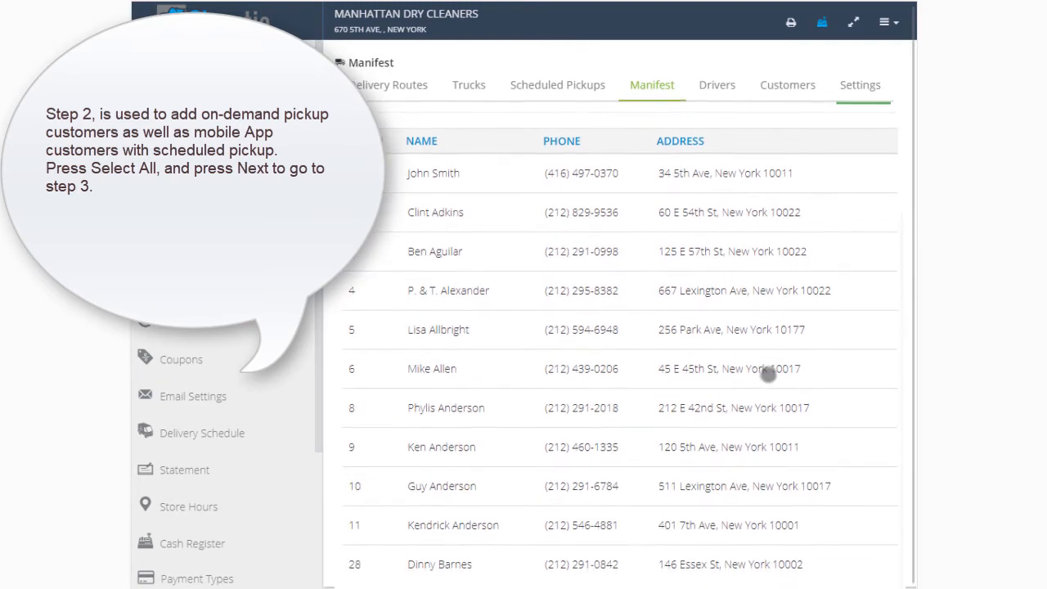
scroll(769, 373, up, 2)
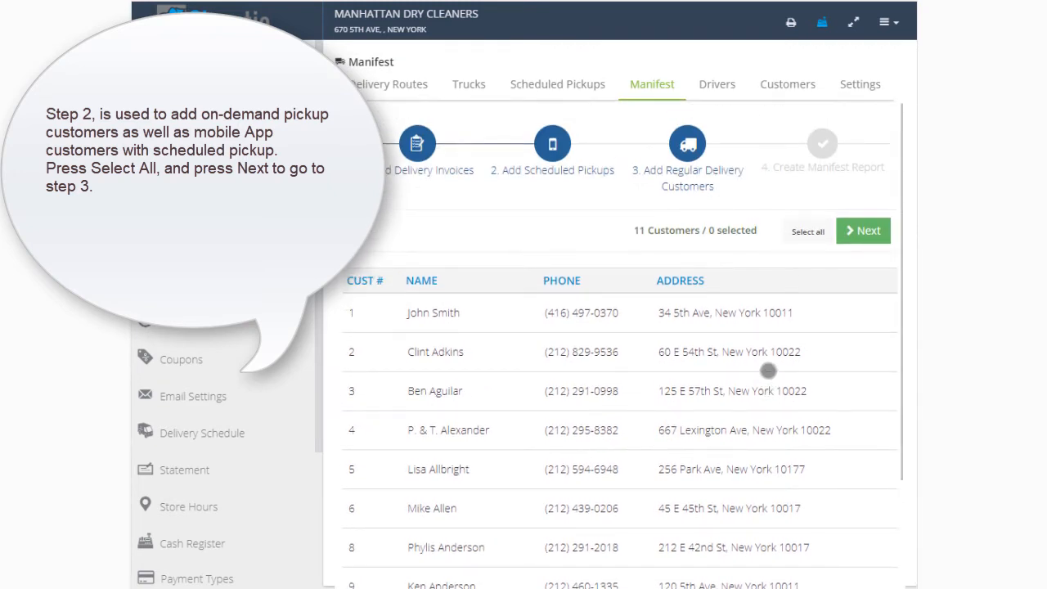
click(797, 235)
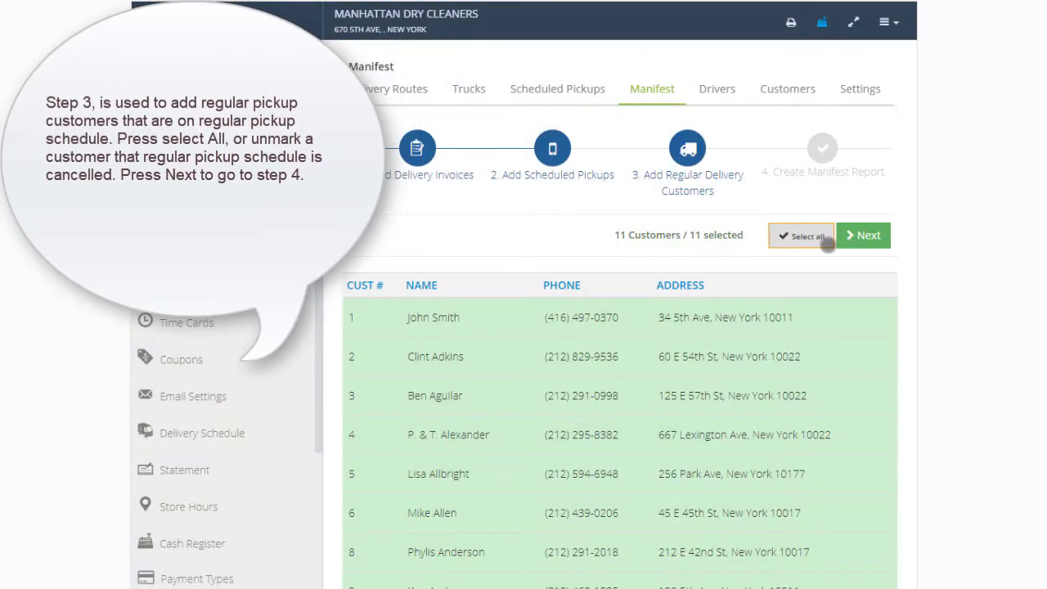
click(856, 237)
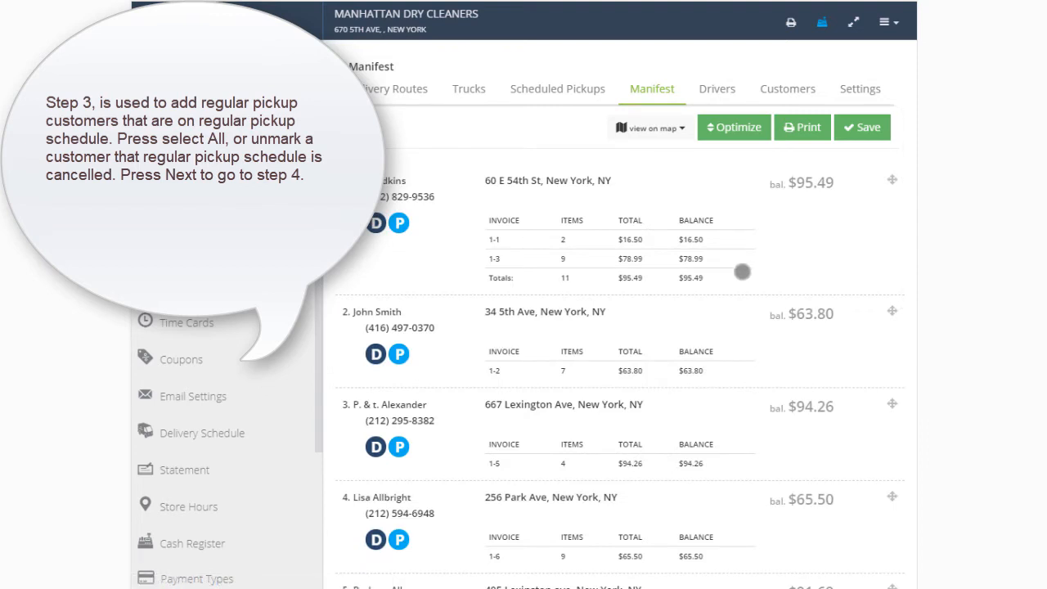
- Review the manifest's stop list and optimize the order of the stops
scroll(740, 272, down, 5)
scroll(737, 275, down, 3)
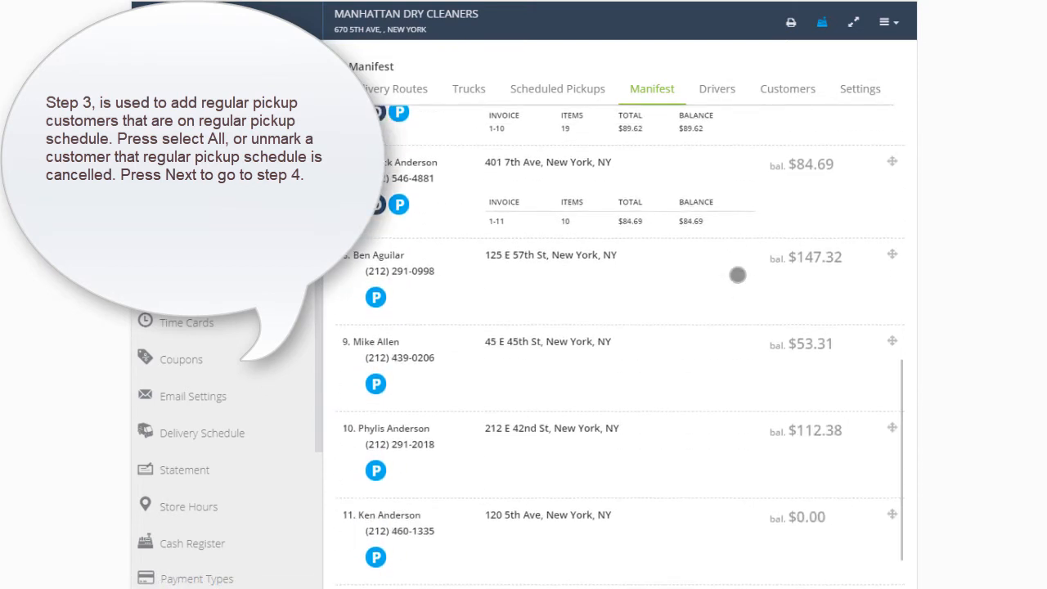
scroll(739, 275, up, 4)
scroll(739, 279, up, 5)
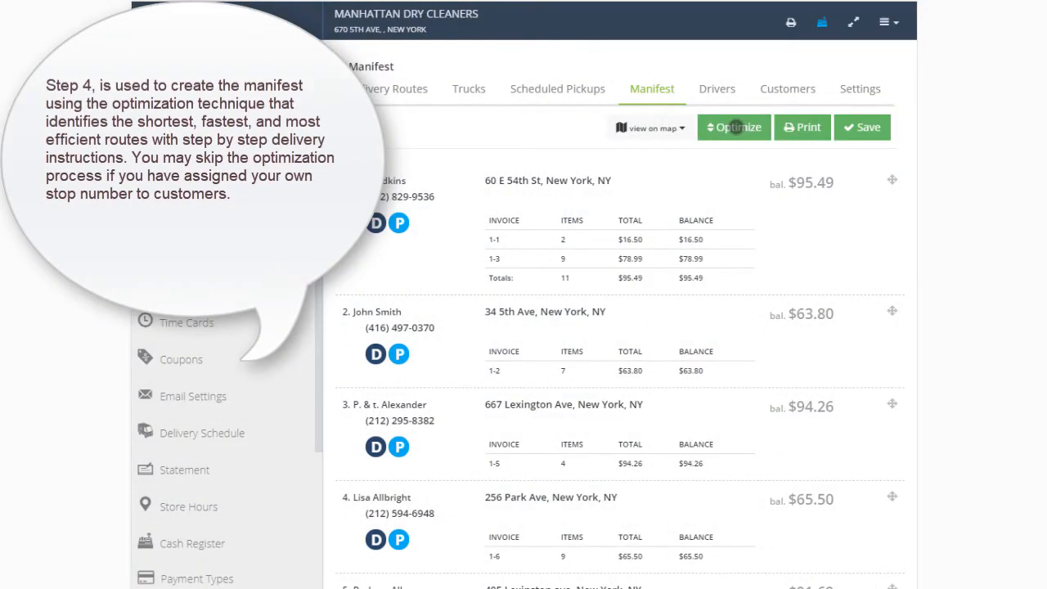
click(736, 127)
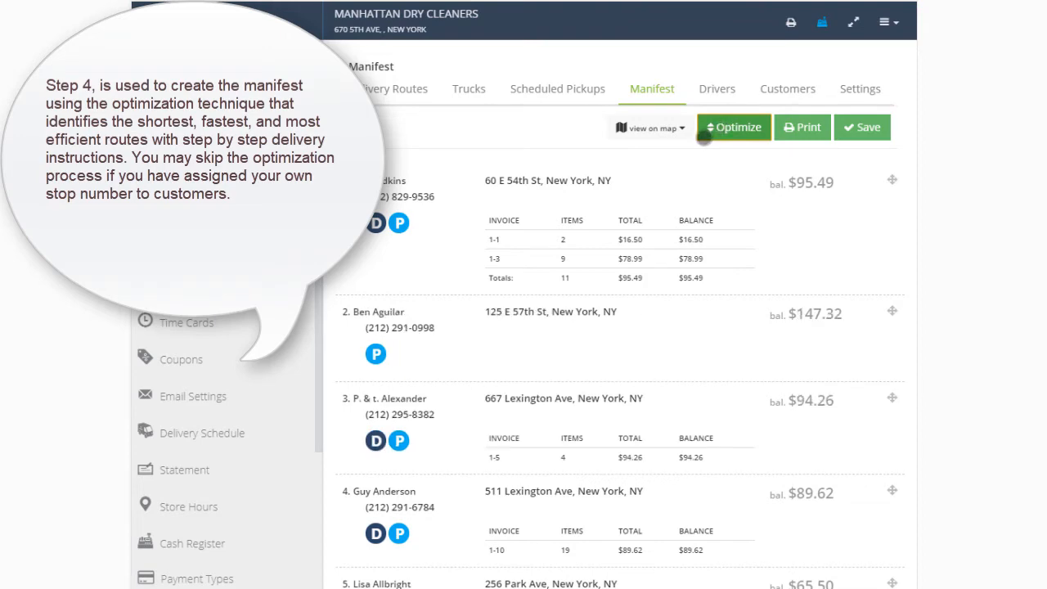
scroll(666, 221, down, 8)
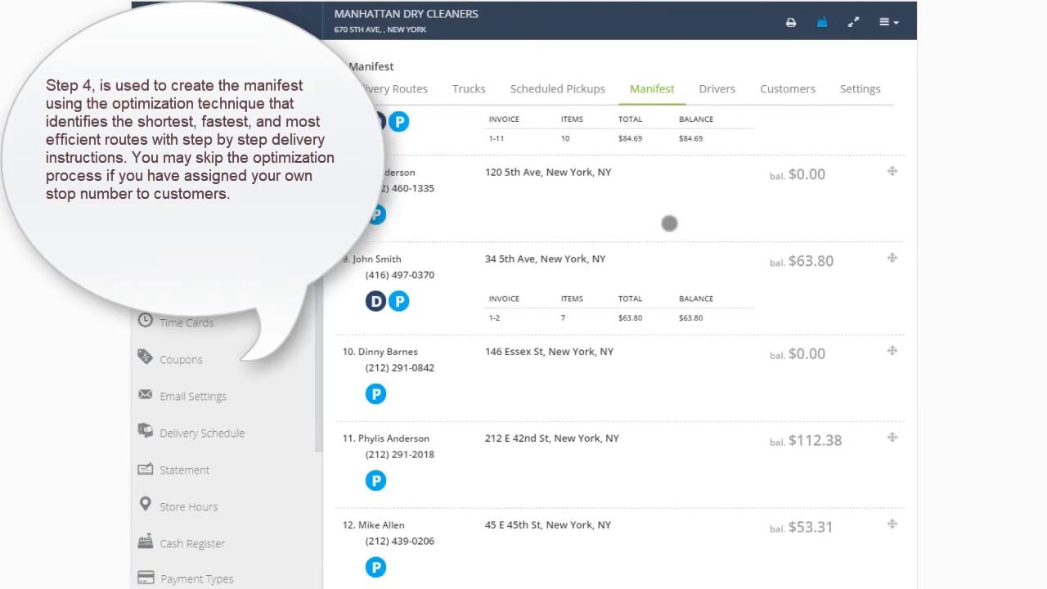
scroll(670, 223, up, 8)
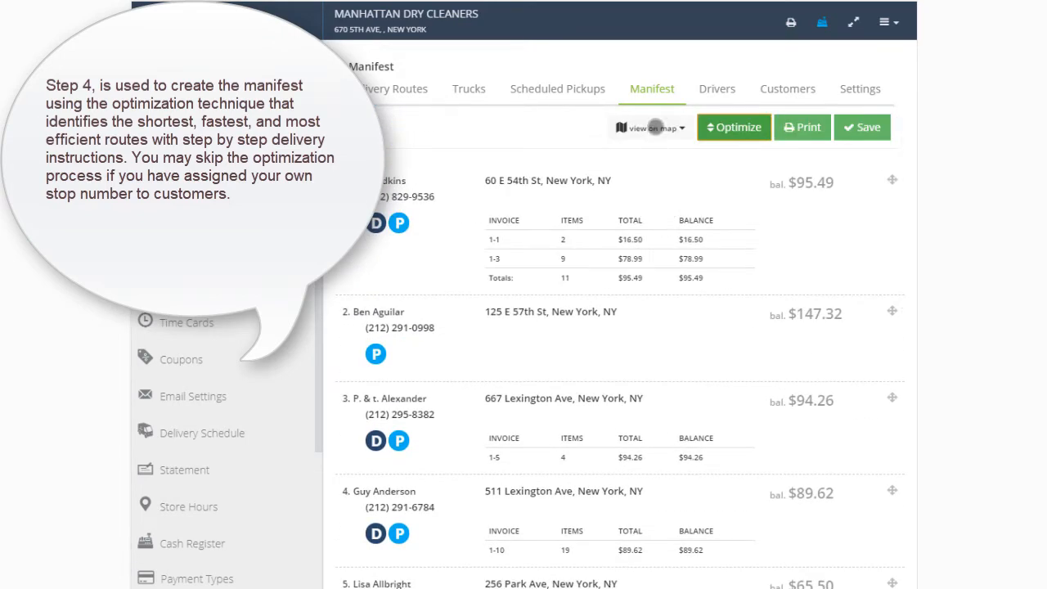
- Show the optimized manifest on the map and look through its step-by-step driving directions
click(654, 127)
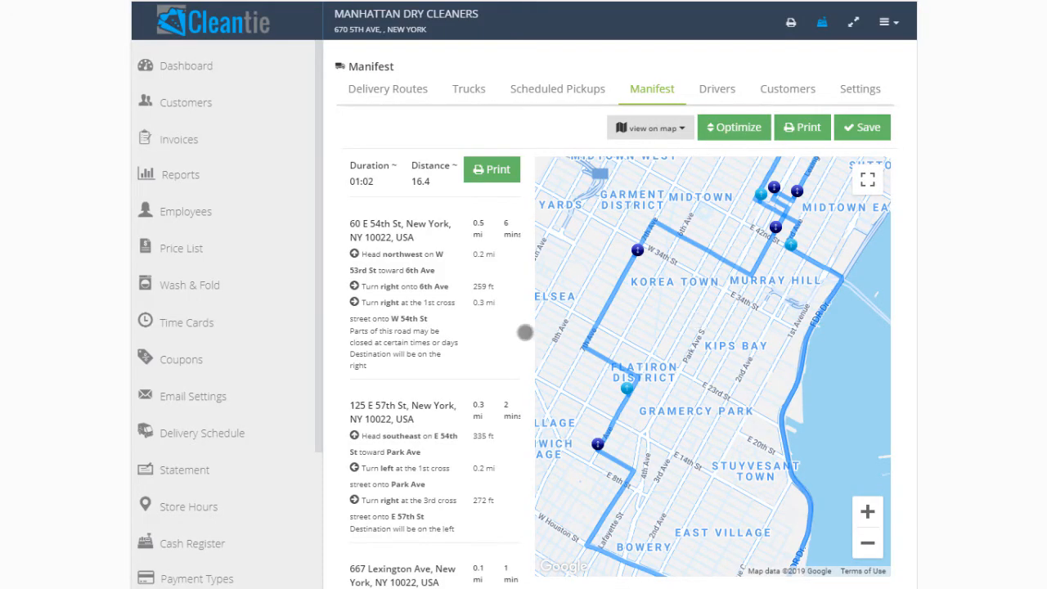
scroll(501, 319, down, 3)
scroll(491, 317, down, 8)
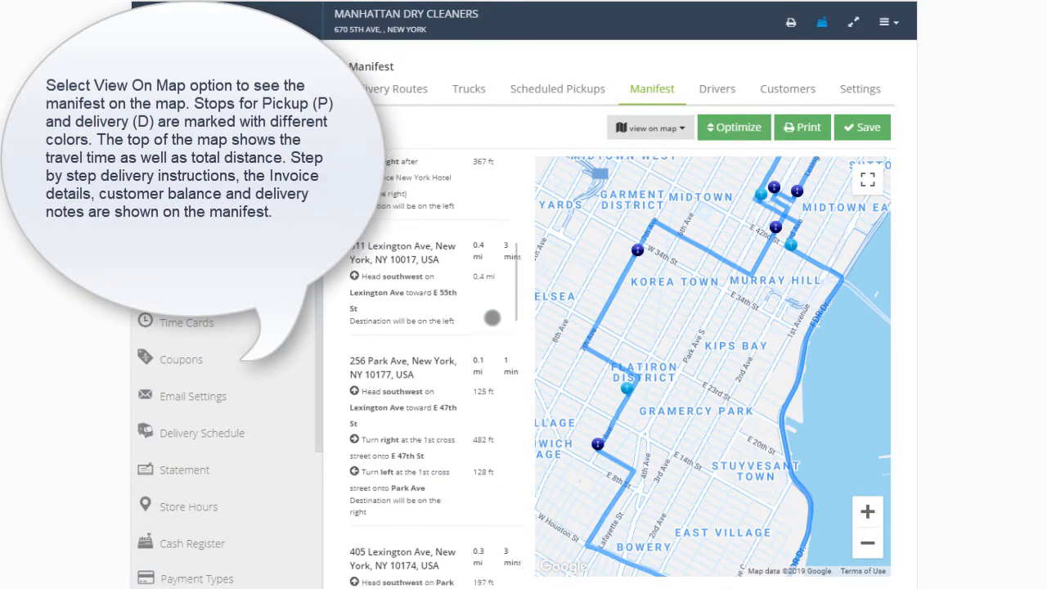
scroll(492, 315, down, 10)
scroll(490, 312, down, 5)
scroll(496, 314, down, 12)
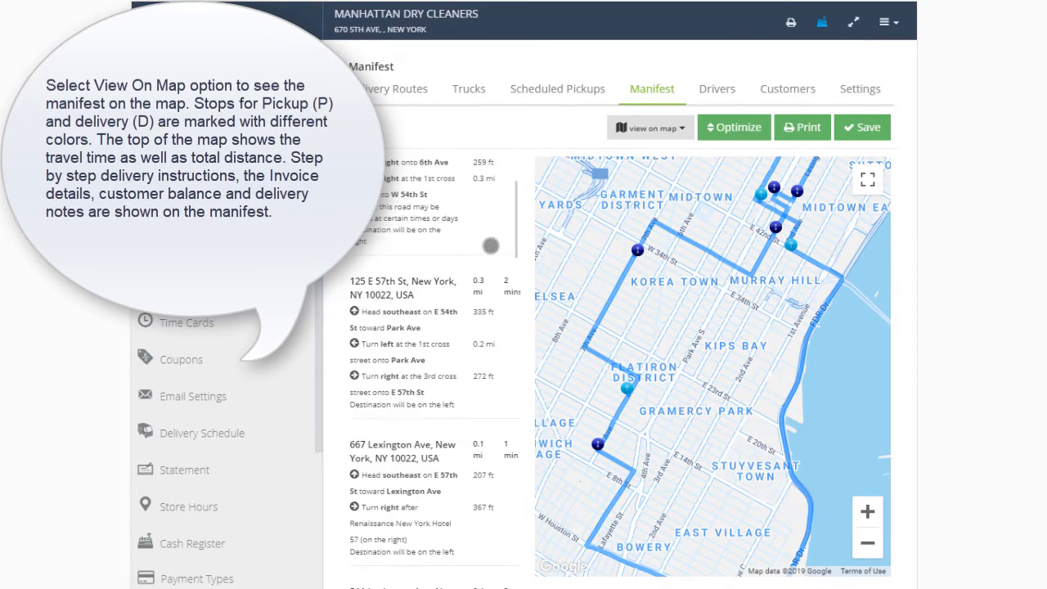
scroll(491, 246, up, 3)
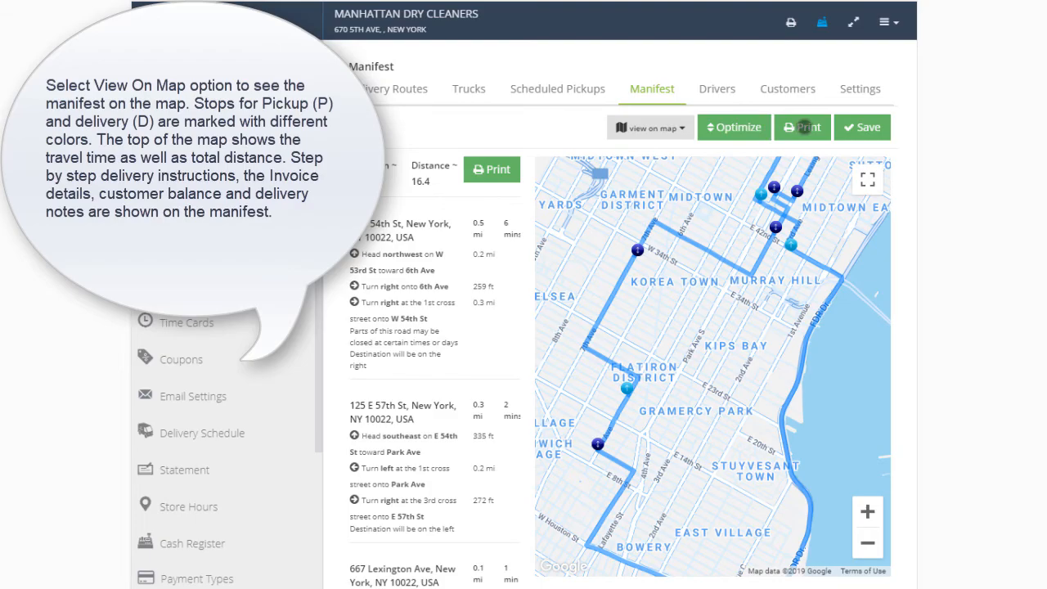
- Bring up the print preview of the optimized manifest and close it
click(806, 126)
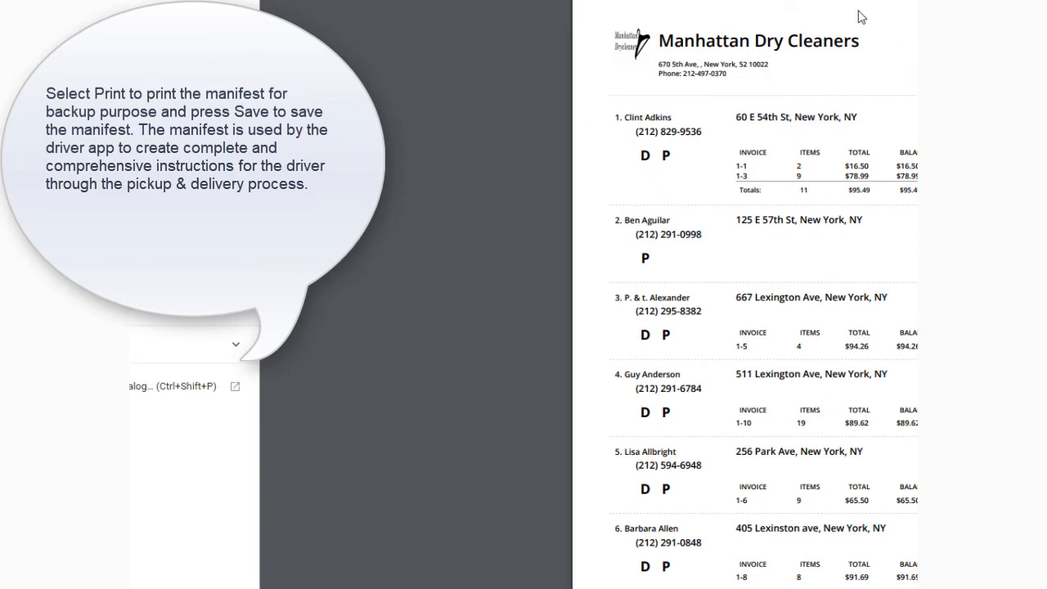
click(216, 62)
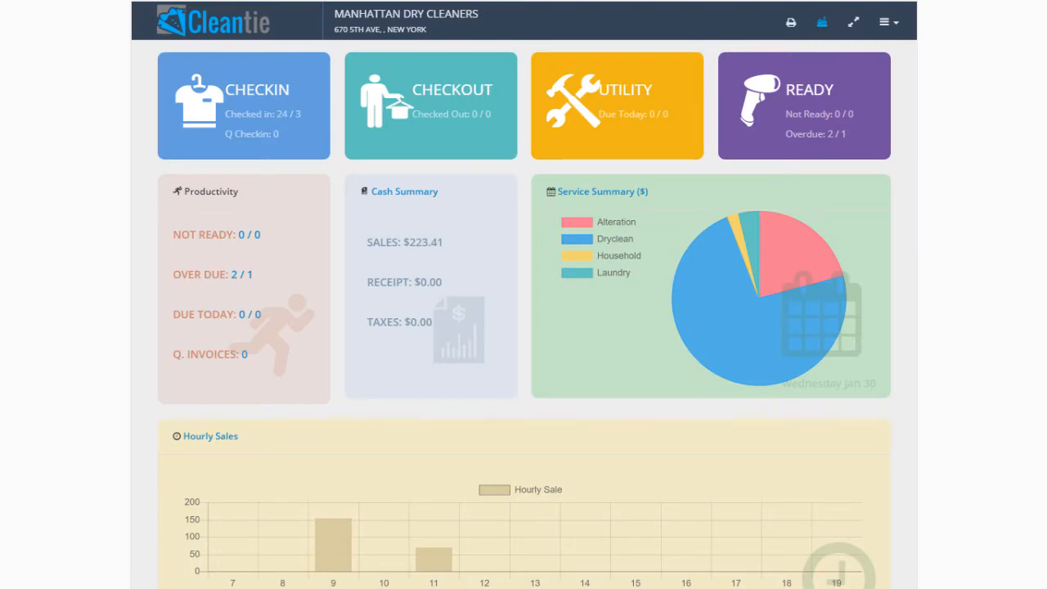
- Return to the delivery manifests in the admin area and open the saved Manhattan manifest dated 2/6/2019 for updating
click(898, 25)
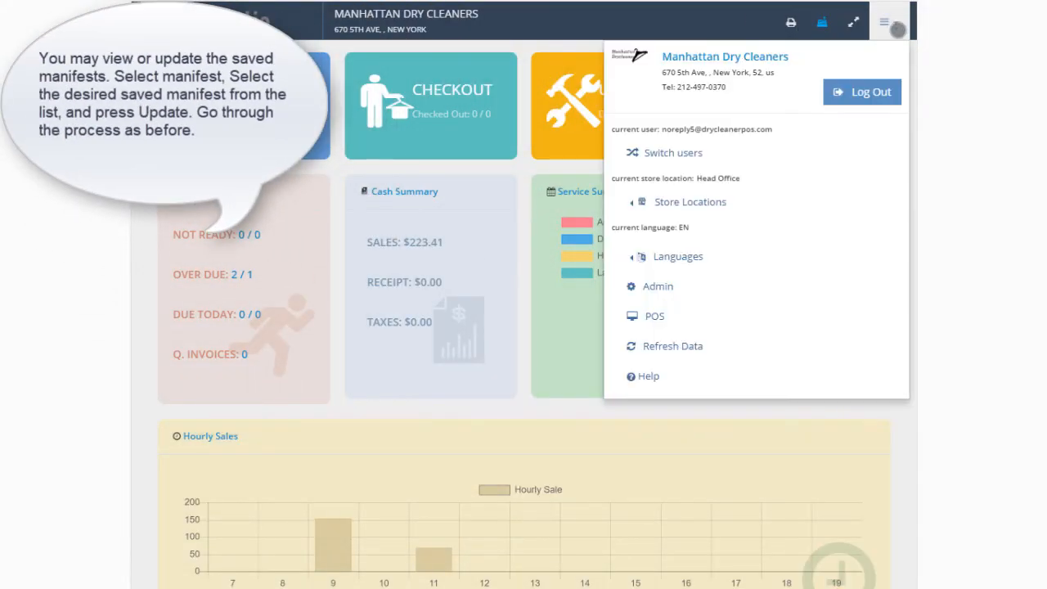
click(648, 286)
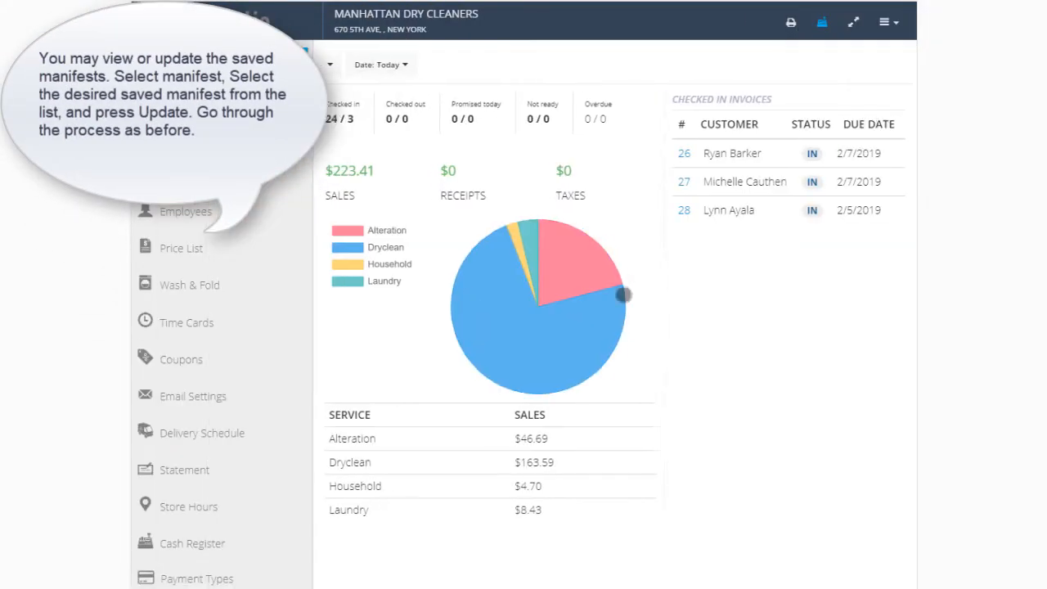
click(167, 435)
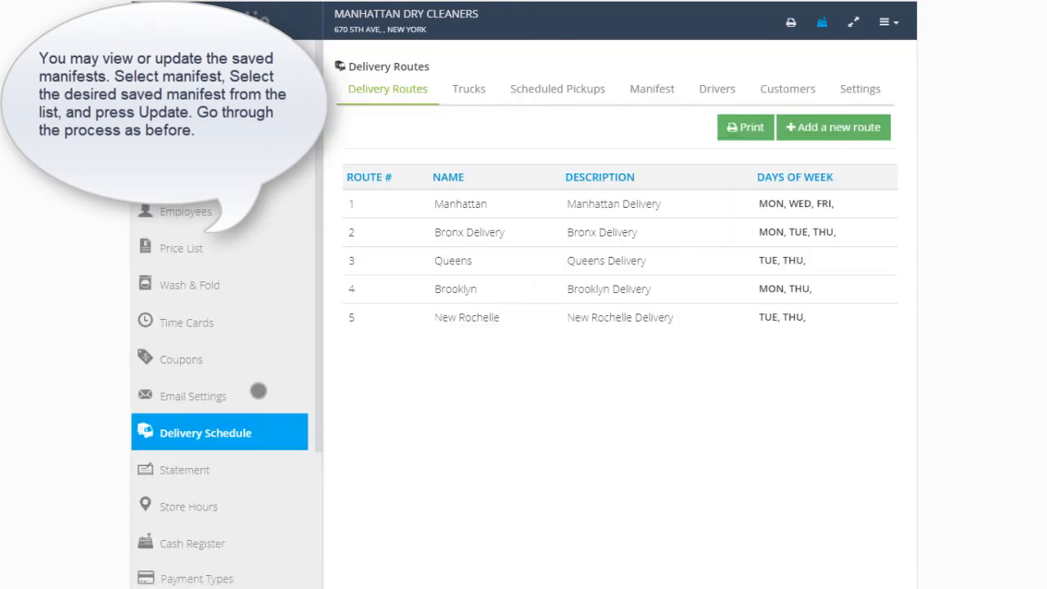
click(651, 90)
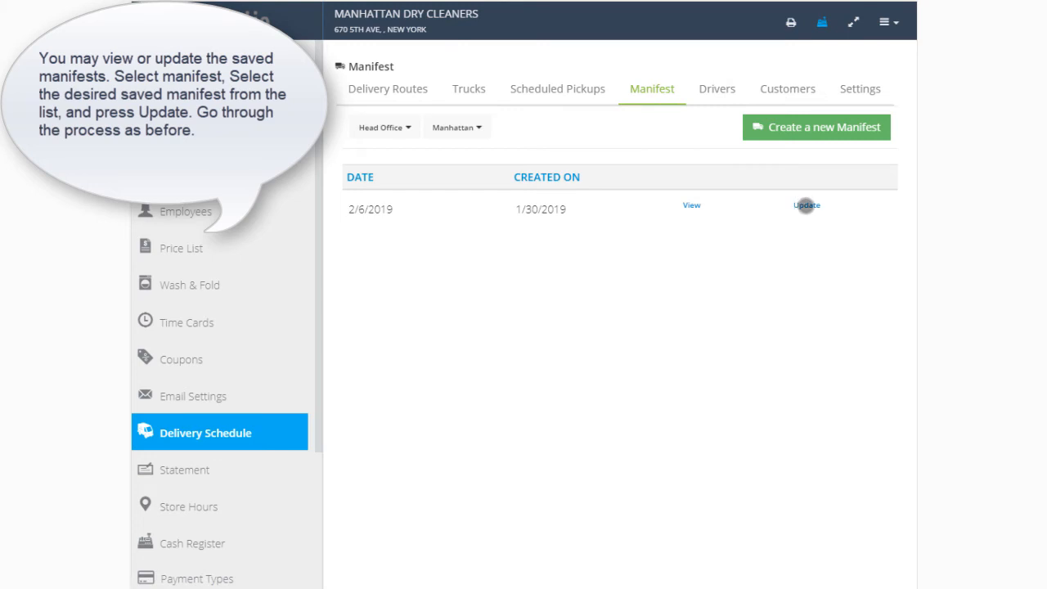
click(807, 205)
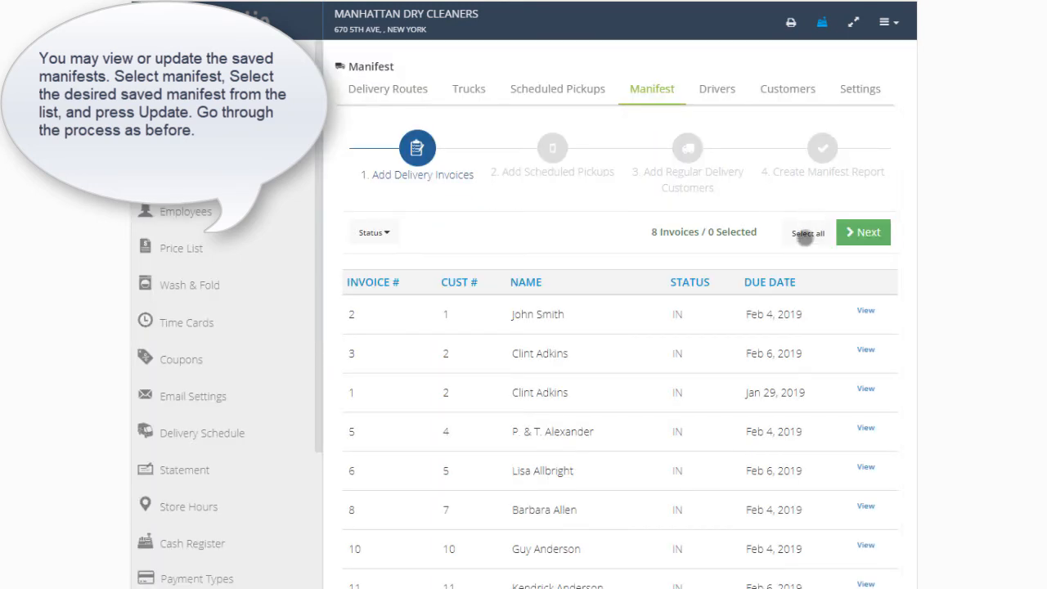
- Include all delivery invoices in the saved manifest and continue past the scheduled pickups without adding any
click(807, 235)
click(865, 234)
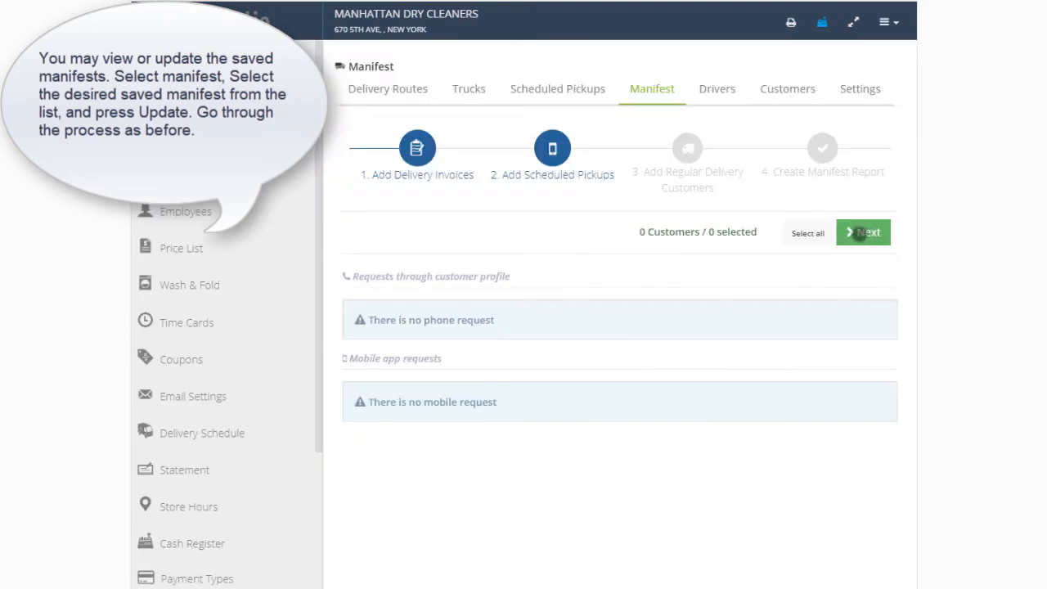
click(864, 233)
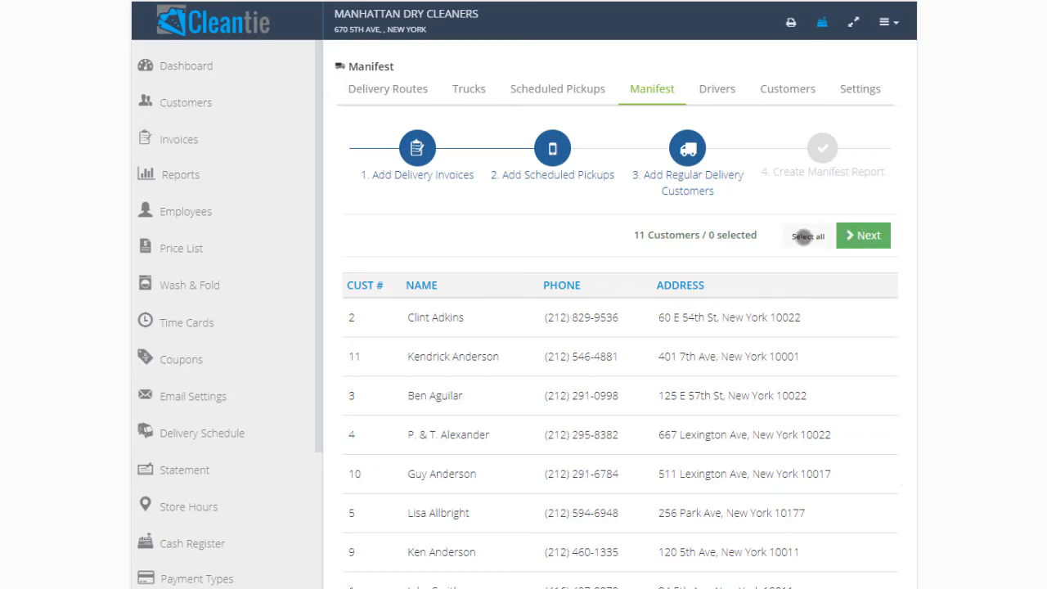
- Add all regular delivery customers to the manifest being updated and optimize its stop order
click(804, 236)
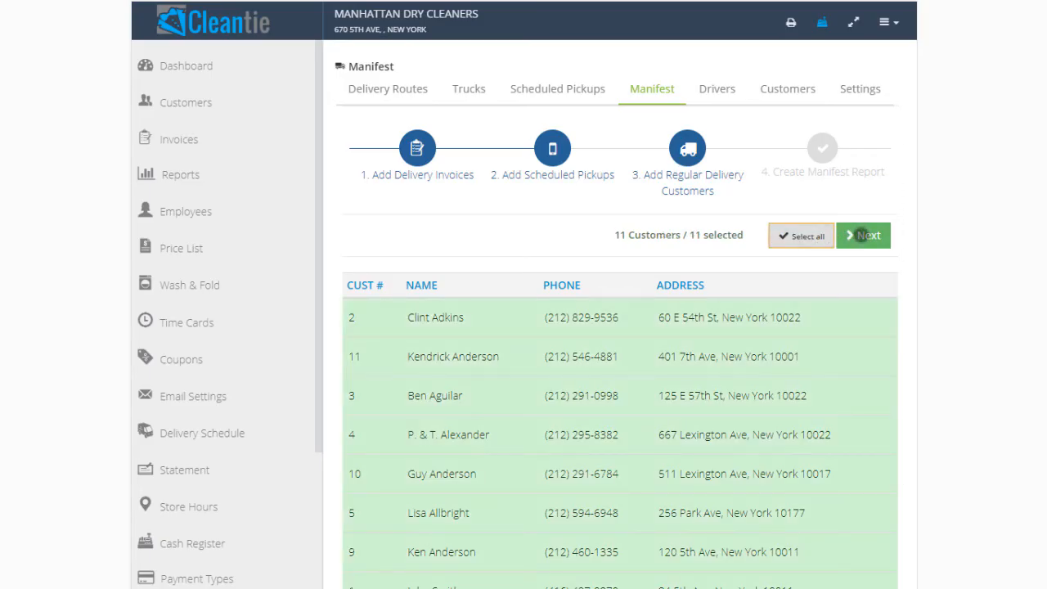
click(864, 235)
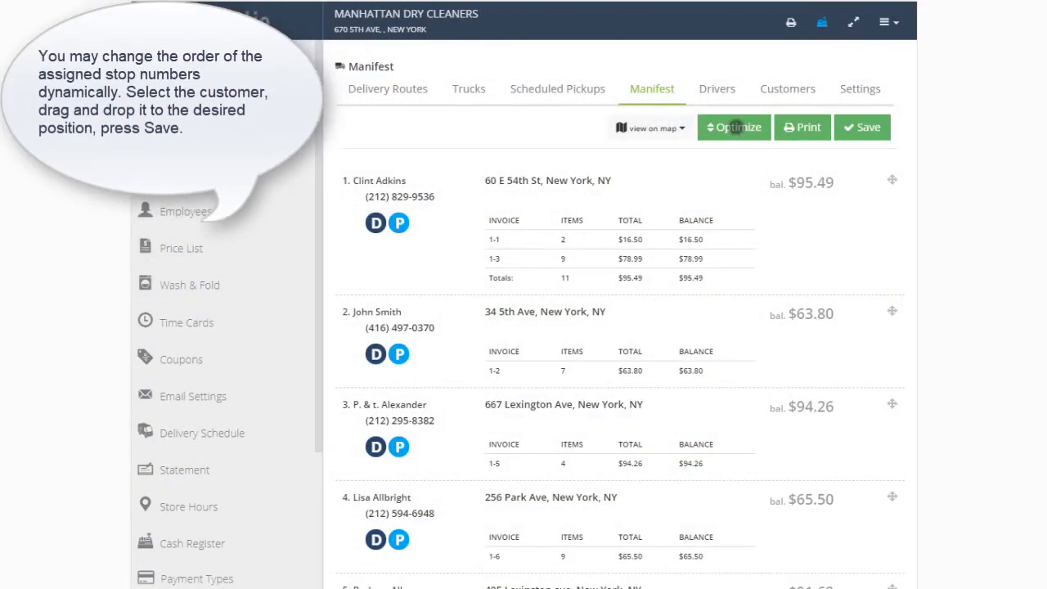
click(736, 127)
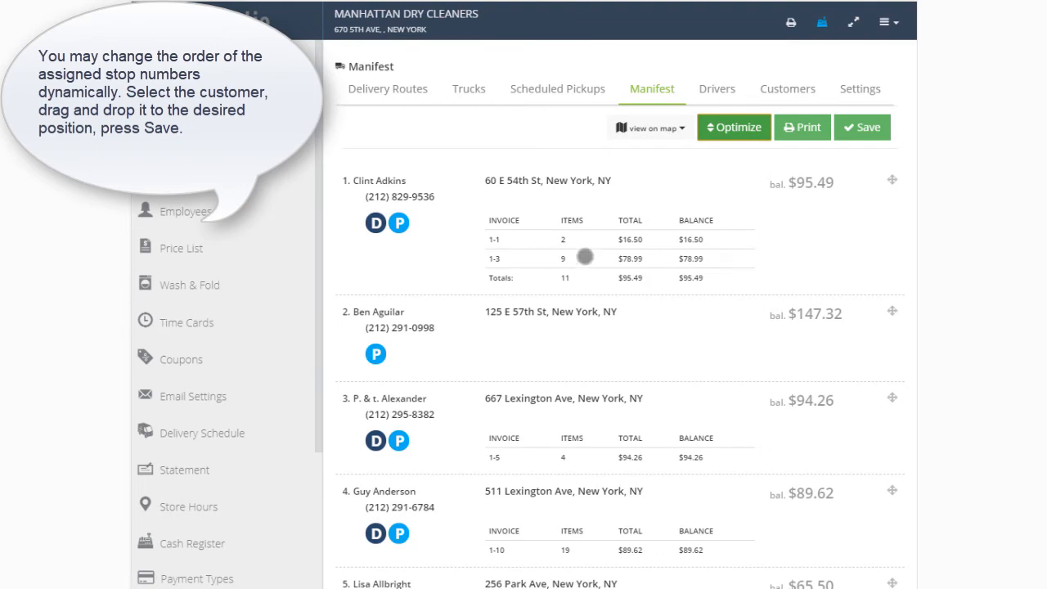
- Move the pickup-only customer at stop 2 to the head of the manifest's stop order and save the manifest
drag(398, 181, 401, 407)
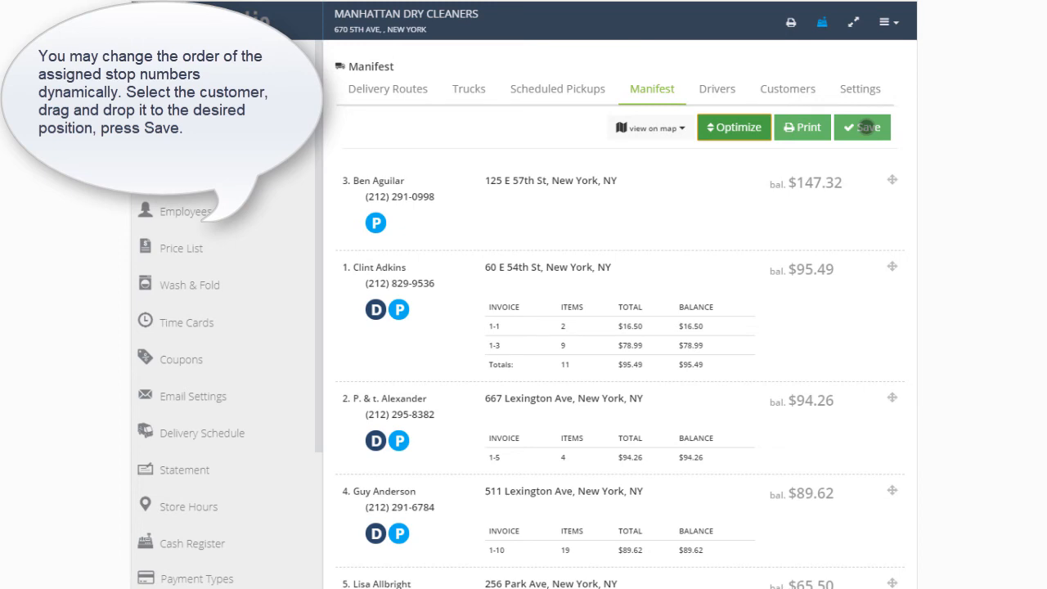
right_click(864, 127)
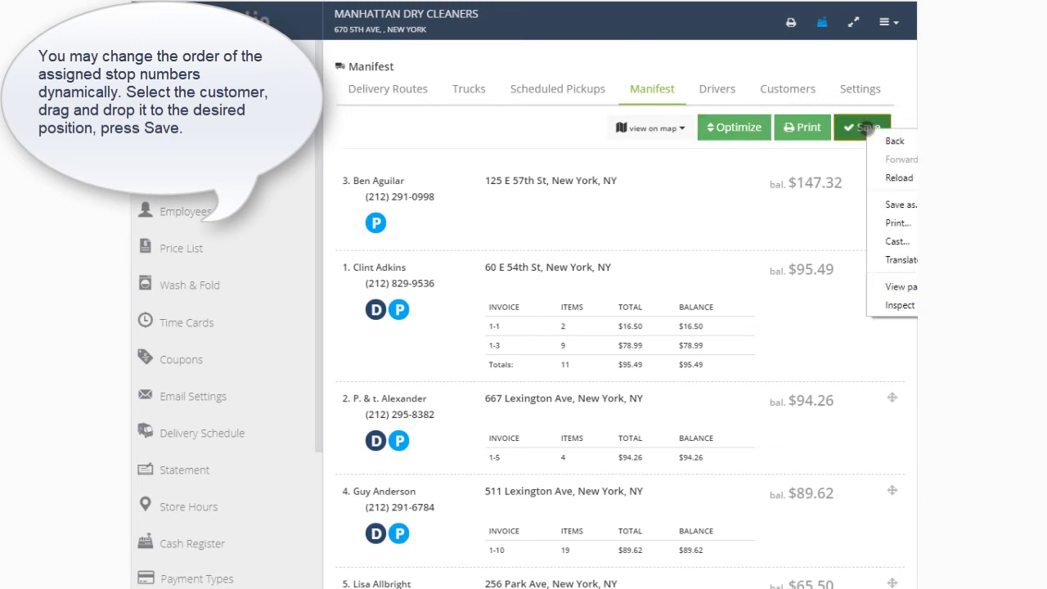
click(860, 130)
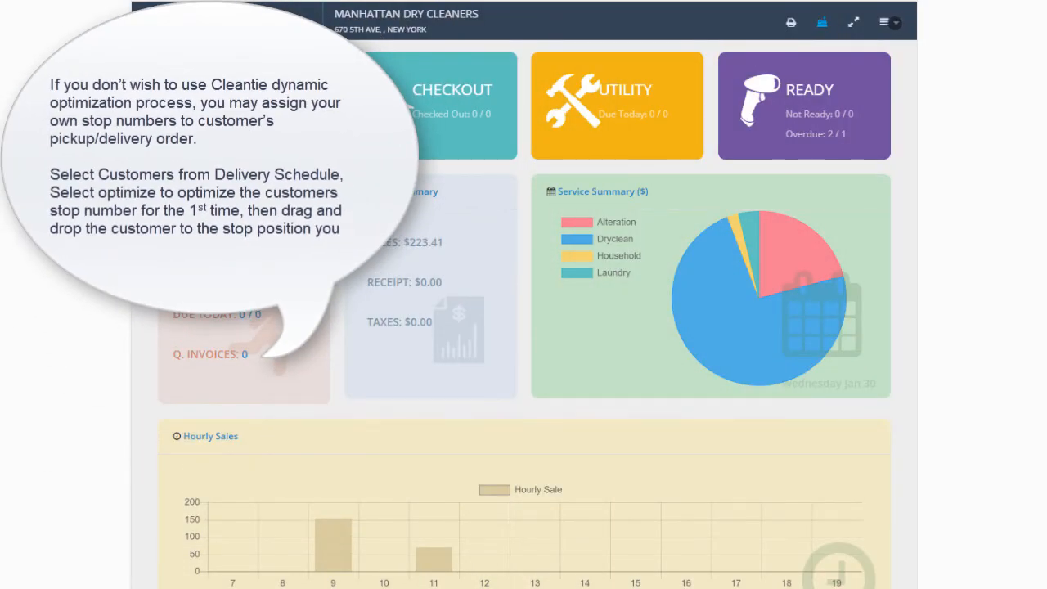
- Go to the delivery schedule in the admin area and list the delivery customers of the Manhattan route
click(895, 22)
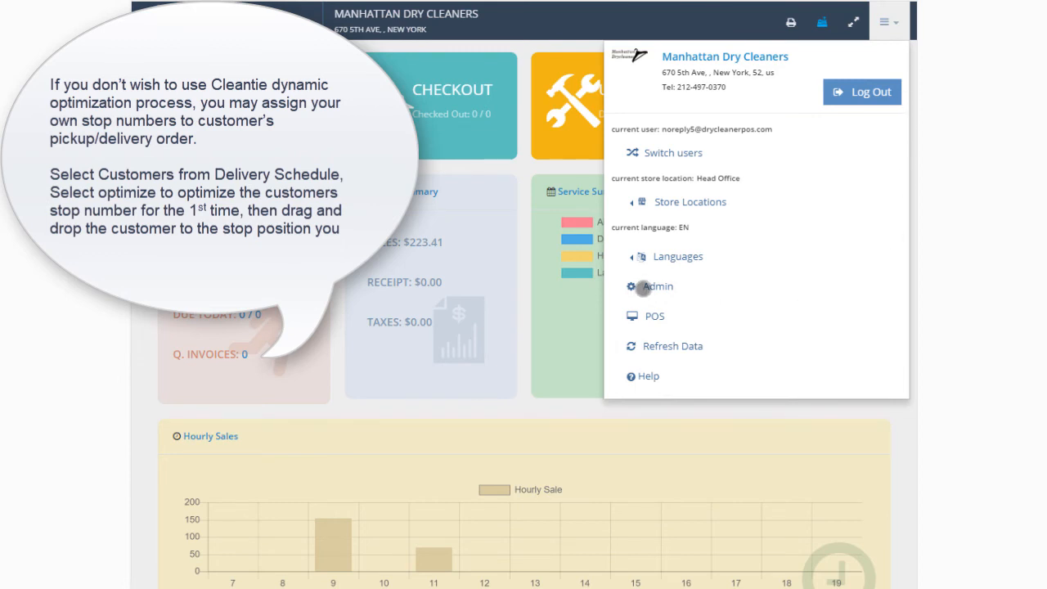
click(656, 286)
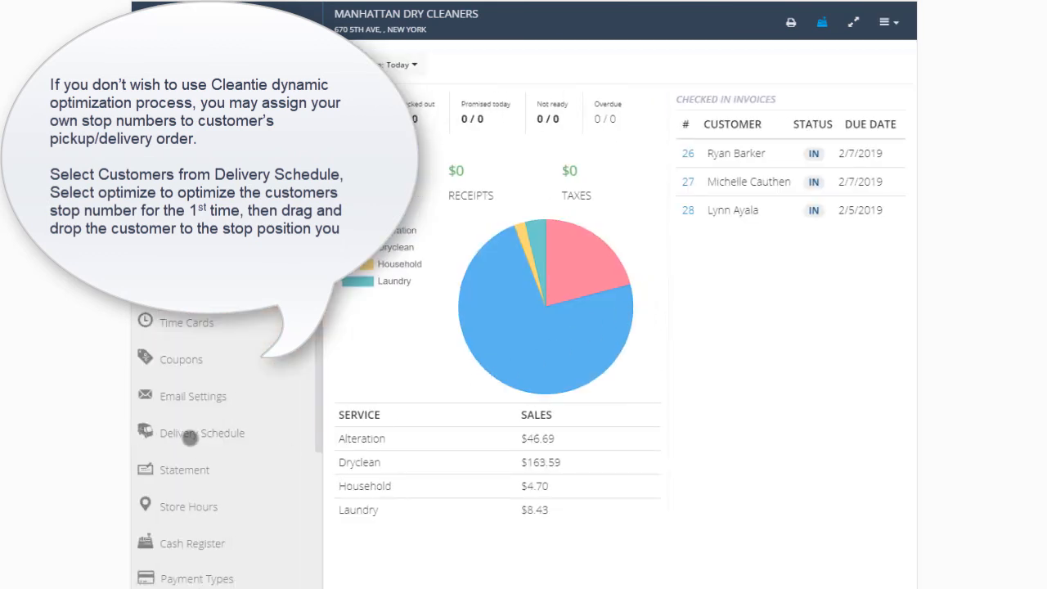
click(189, 438)
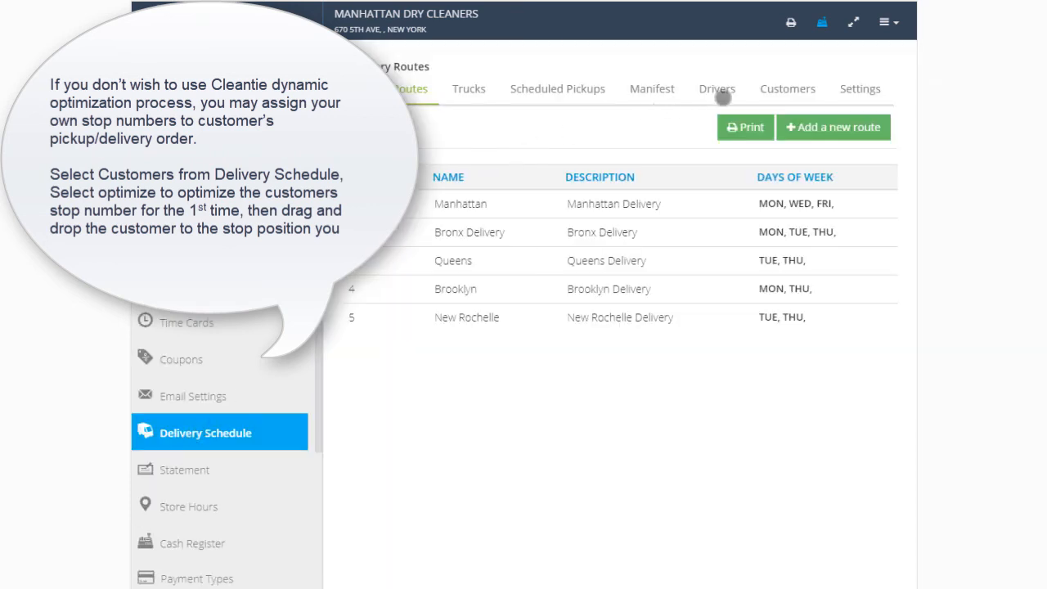
click(786, 88)
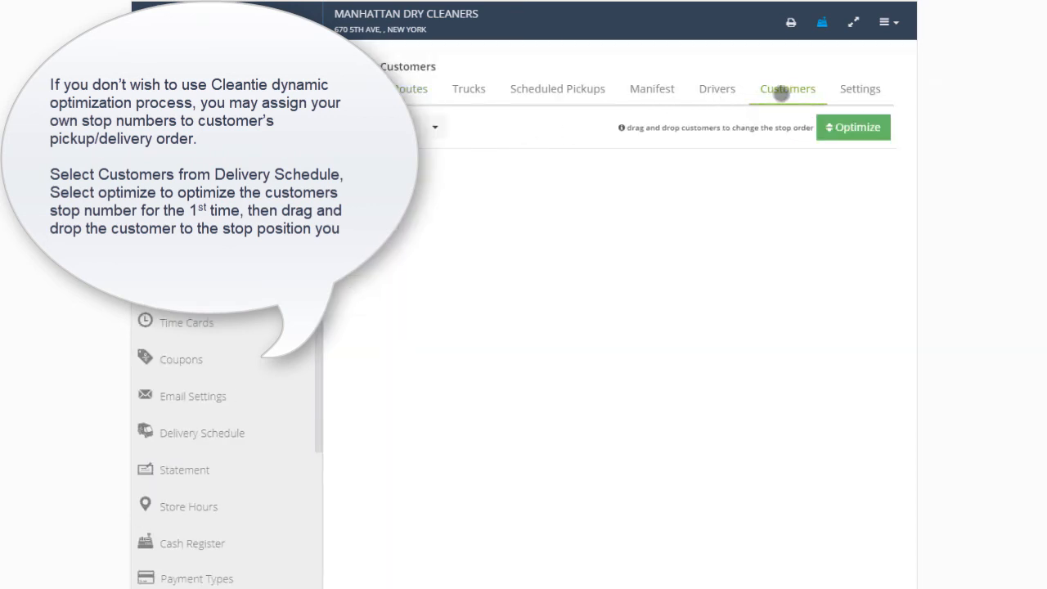
click(438, 126)
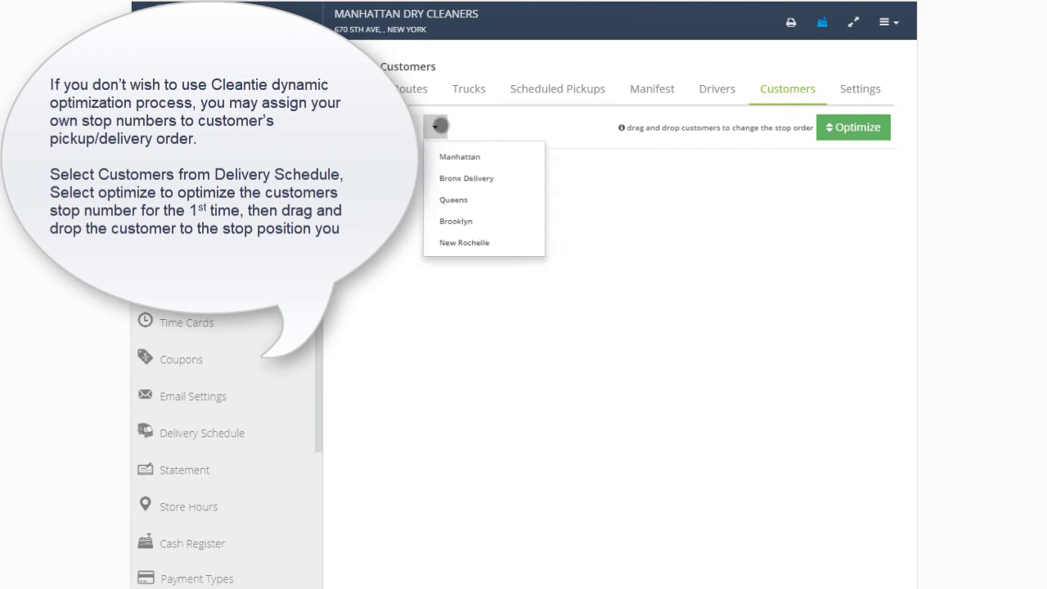
click(443, 155)
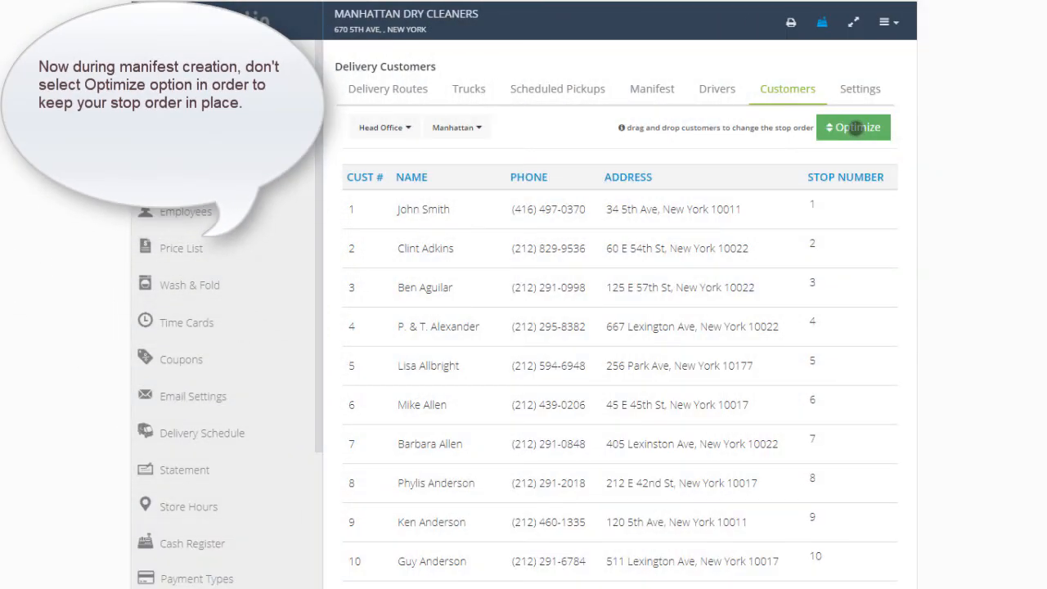
- Optimize the Manhattan customers' stop numbers, and move the customer at stop 7 up to stop 2
click(855, 131)
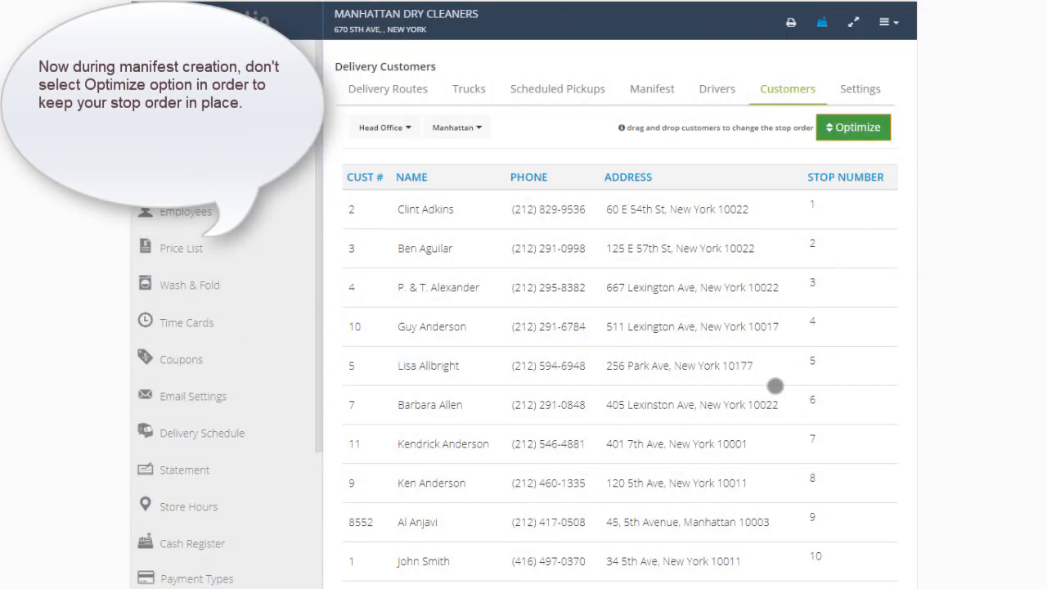
scroll(772, 382, down, 2)
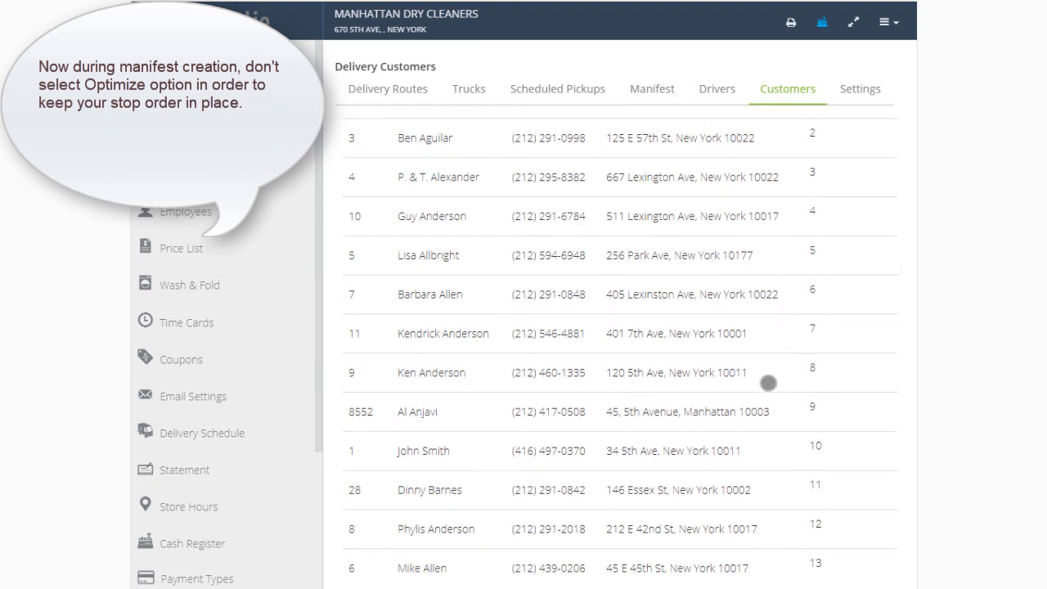
scroll(768, 383, up, 1)
scroll(769, 382, up, 1)
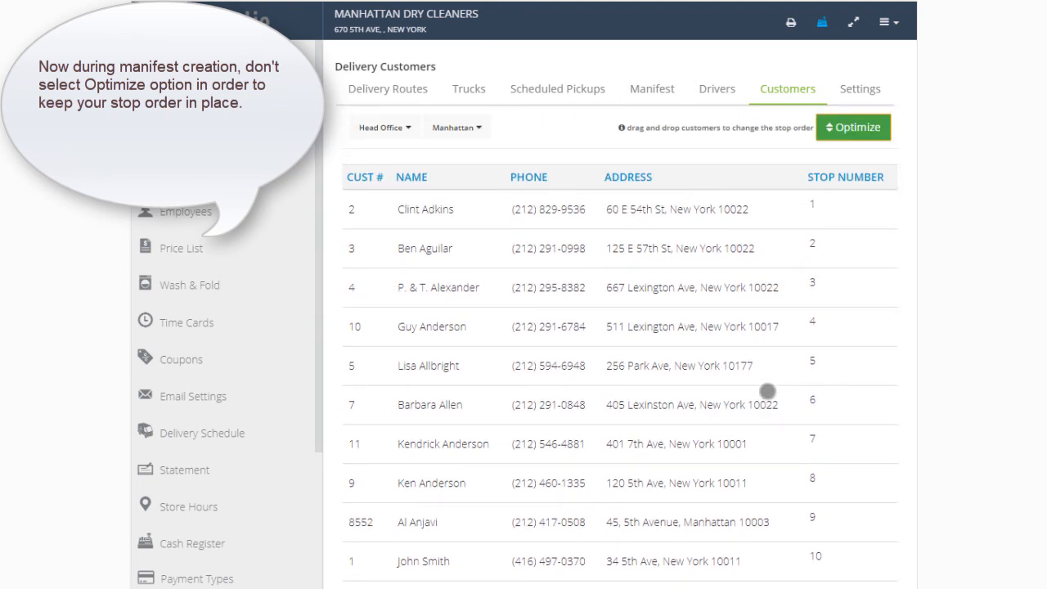
drag(717, 443, 776, 131)
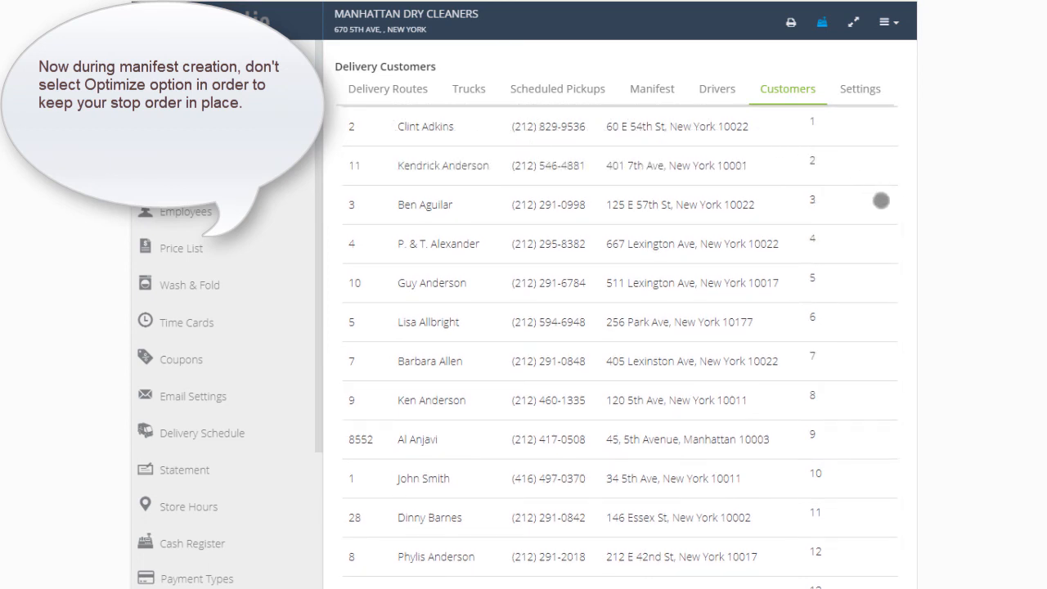
scroll(882, 202, up, 1)
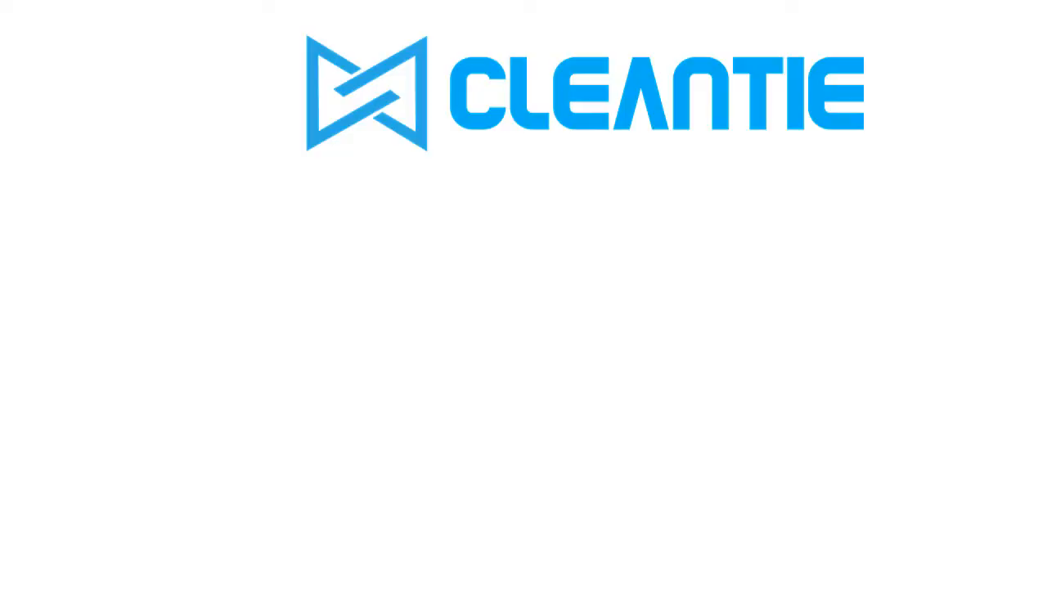